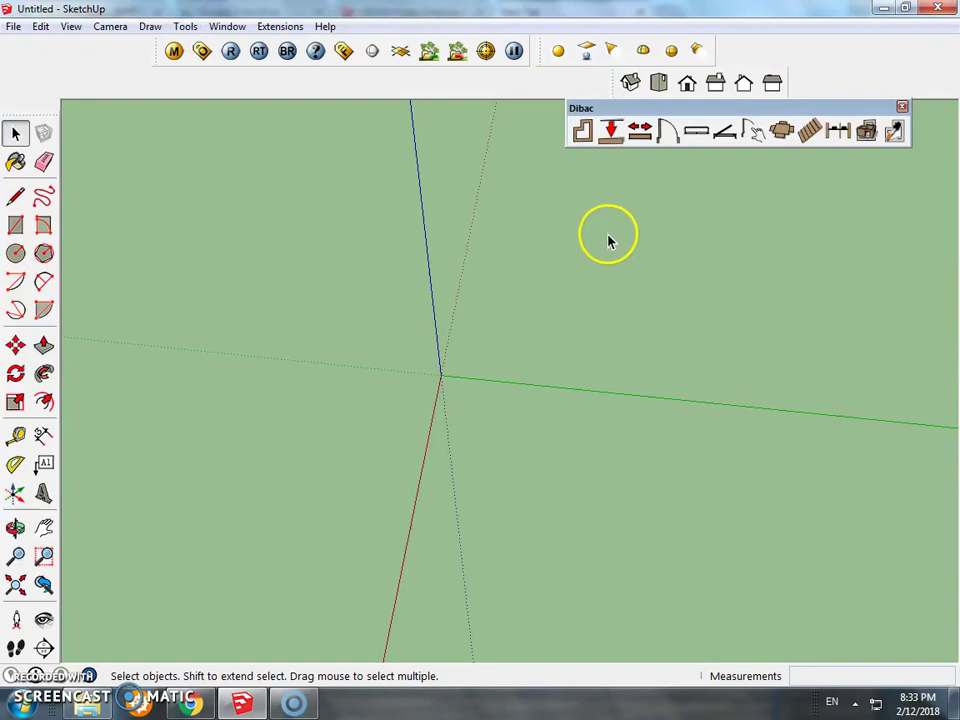
Step: Start 6-inch-thick Dibac walls at the axis origin and tilt the view in
click(582, 133)
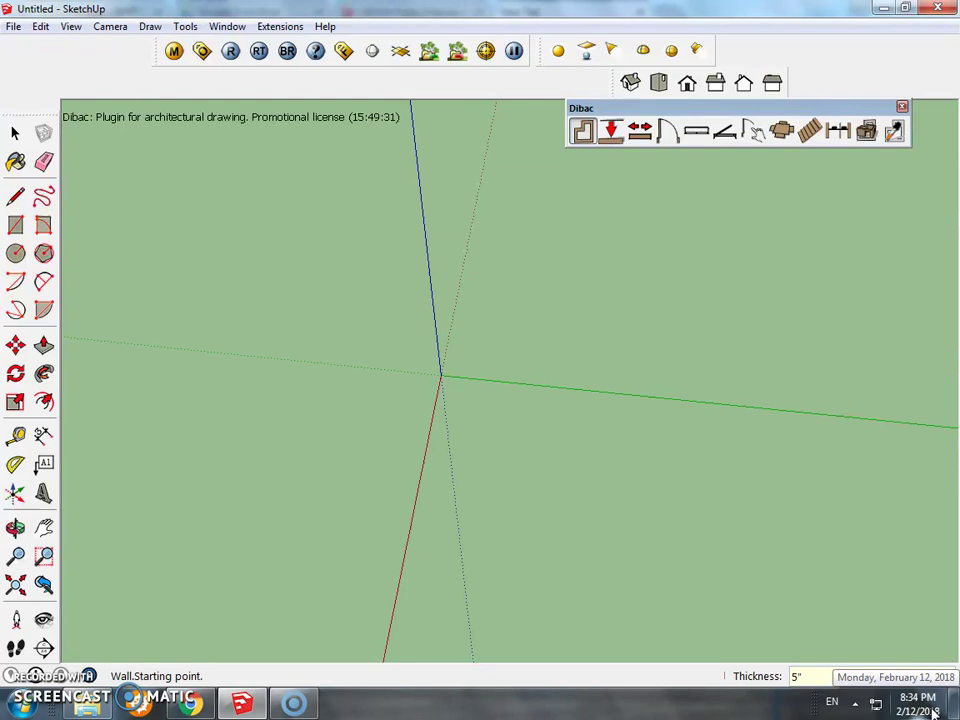
text(")
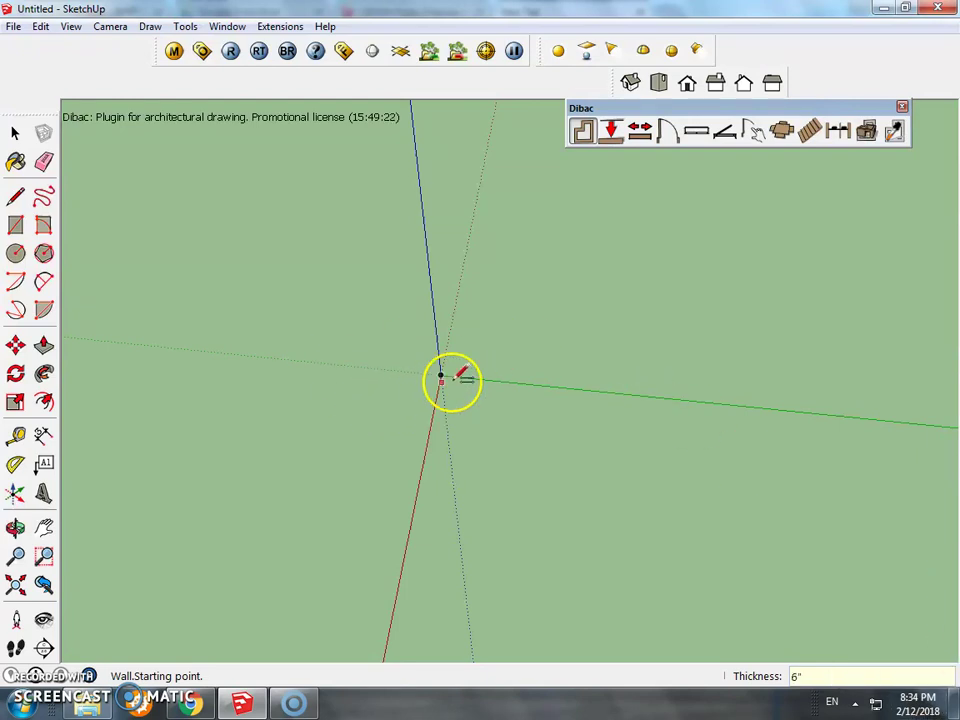
click(440, 376)
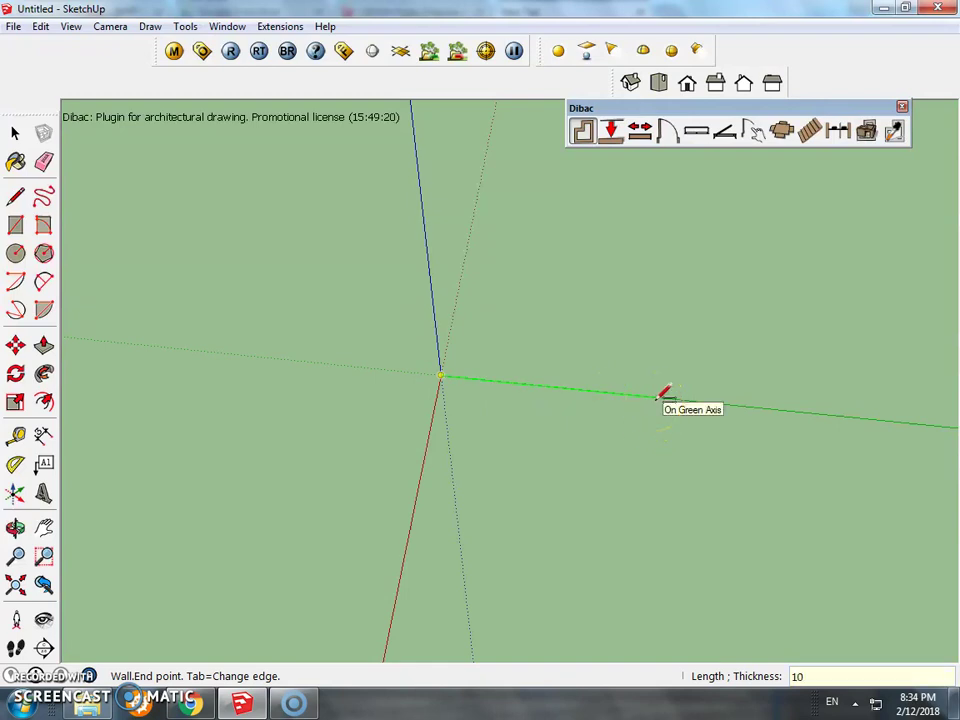
middle_drag(268, 429, 597, 327)
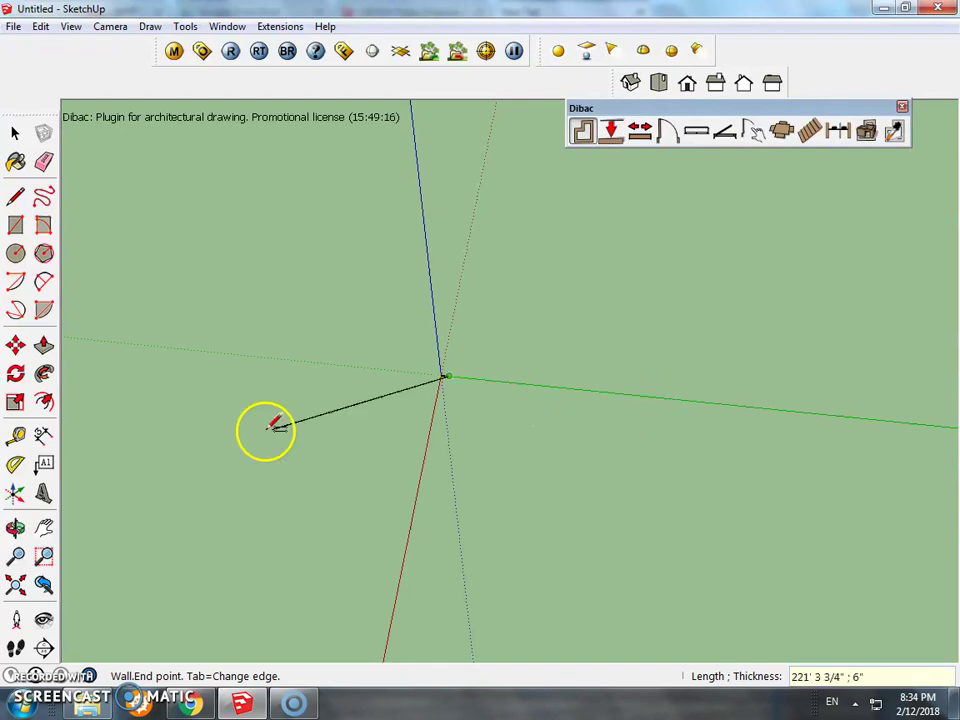
scroll(594, 320, up, 2)
scroll(585, 290, up, 2)
text(6')
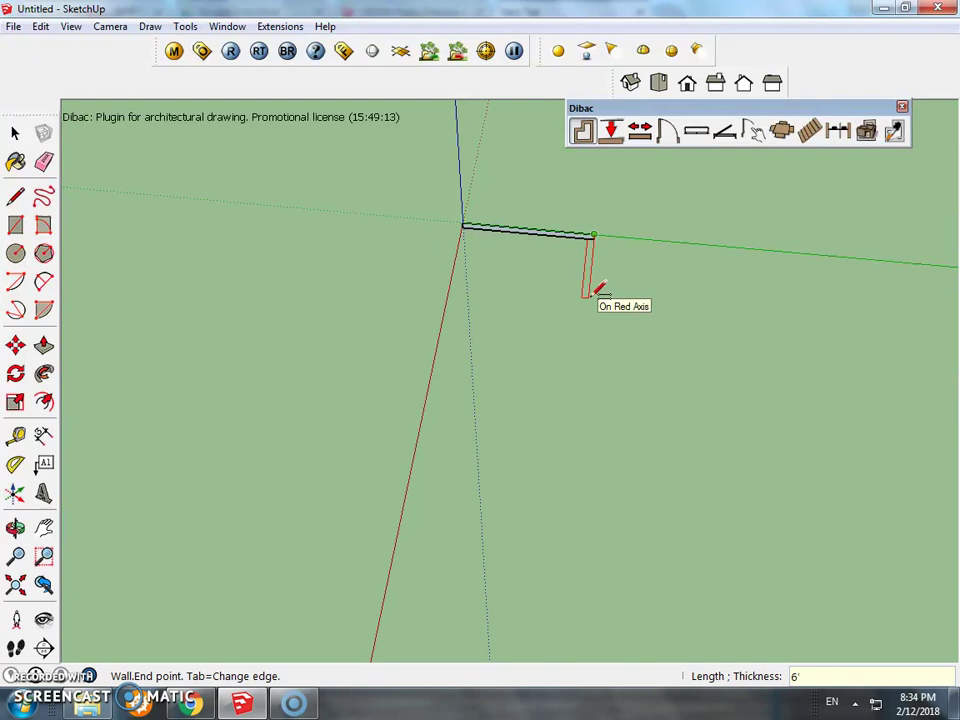
Step: Click each wall corner along the axes and close the outline back at the origin
click(587, 295)
click(703, 293)
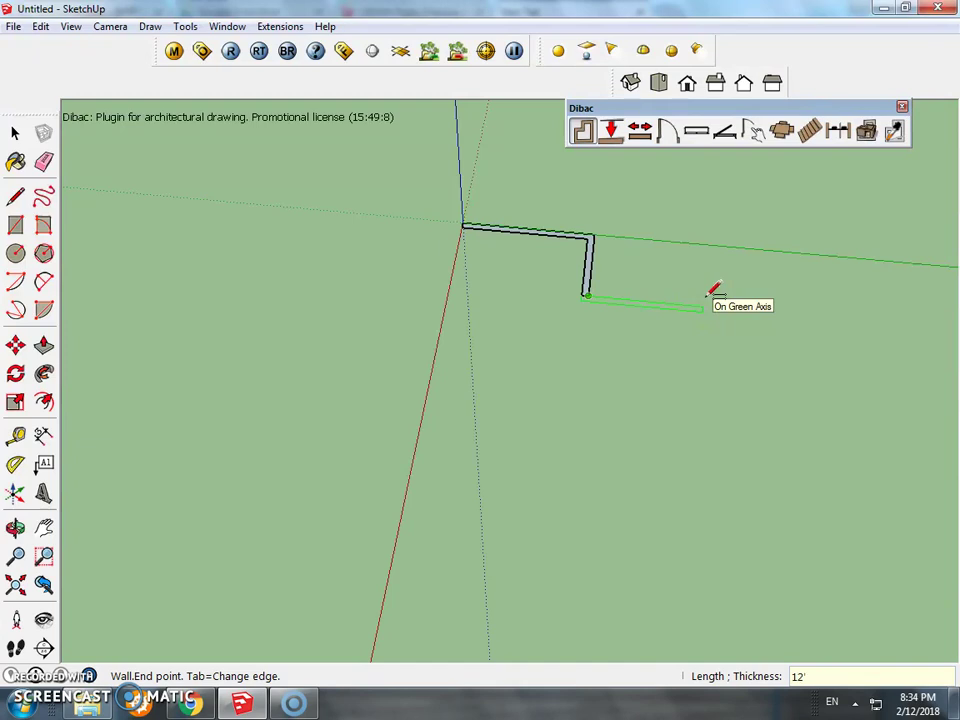
click(757, 314)
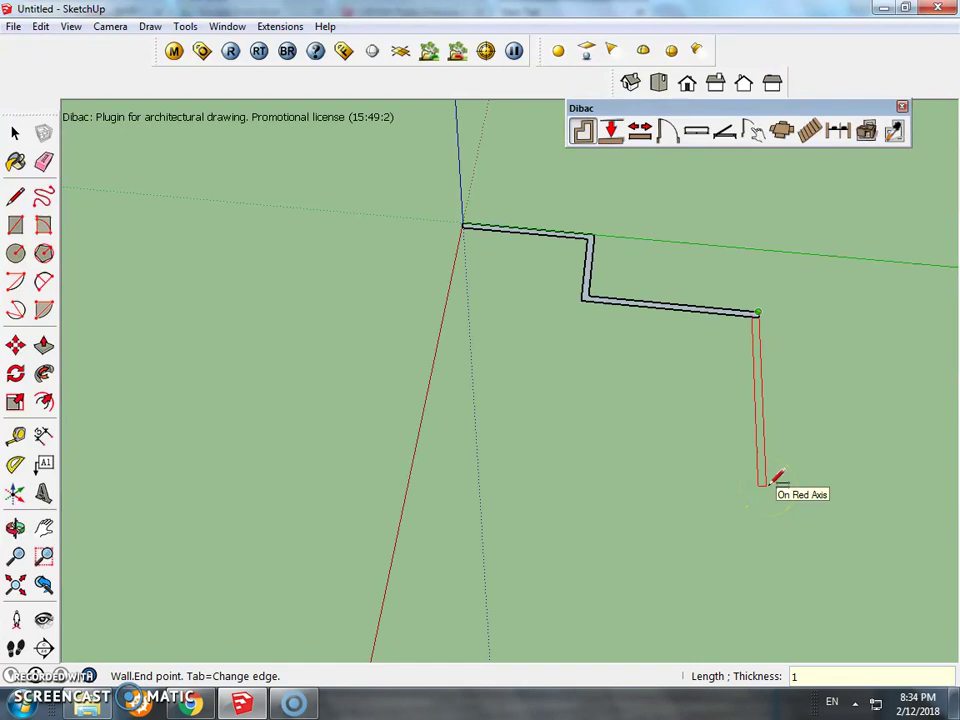
click(772, 476)
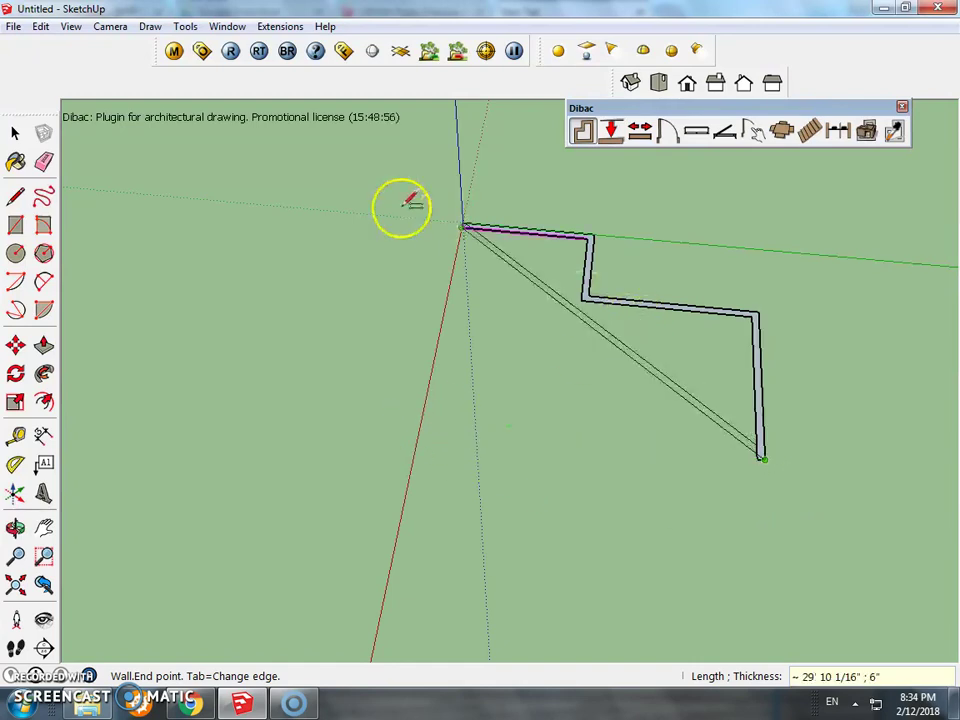
click(420, 422)
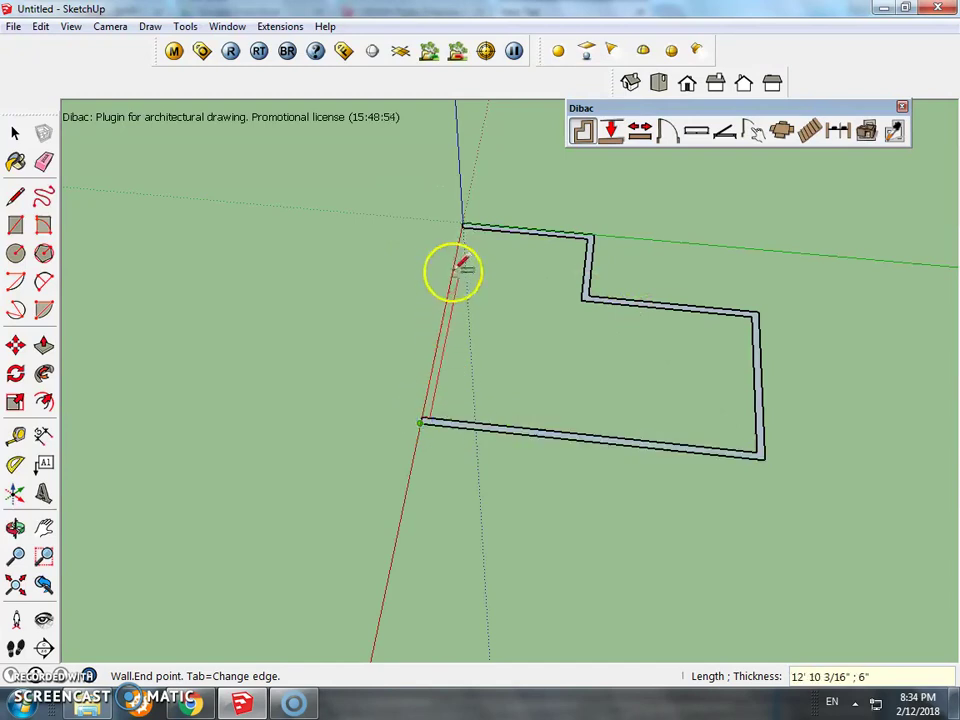
click(464, 227)
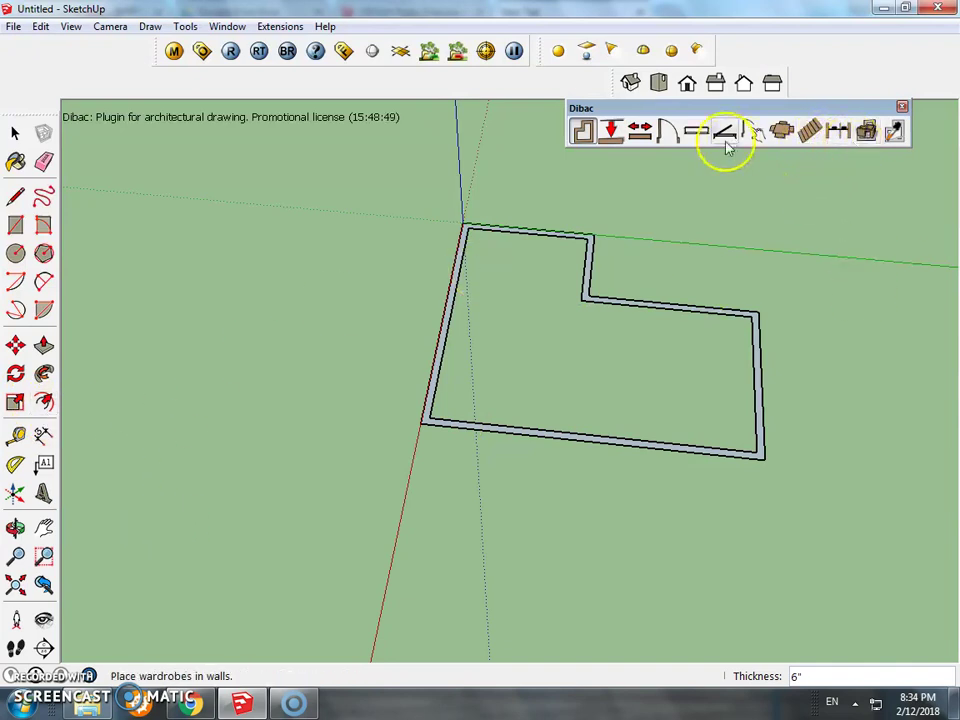
Step: Place a 7-foot-high single door in the top wall near the top-left corner
click(666, 133)
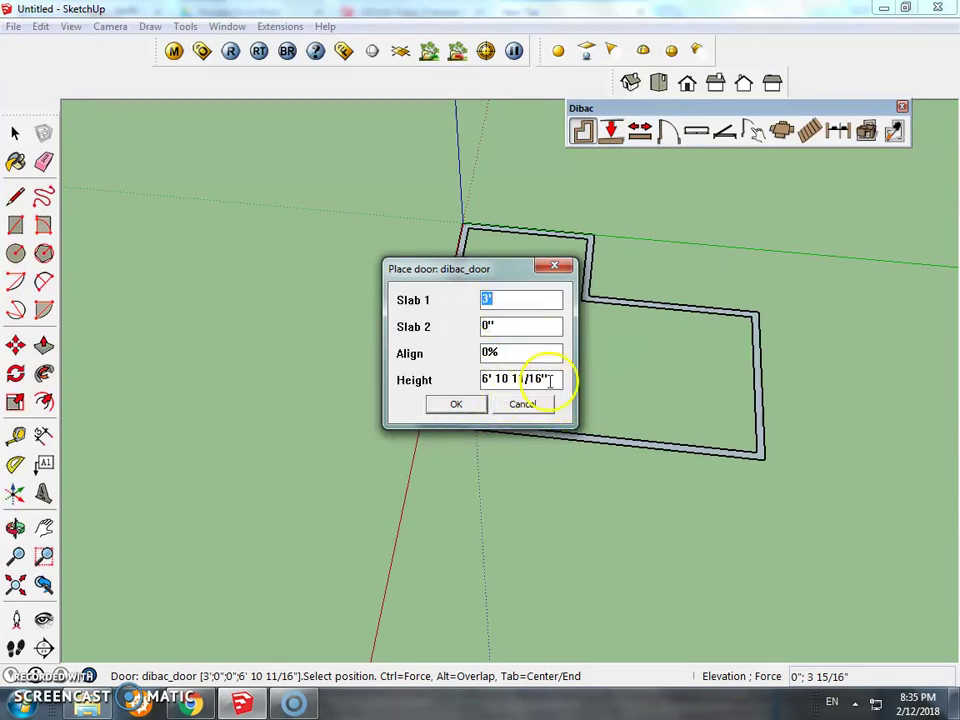
drag(549, 381, 428, 372)
text(7)
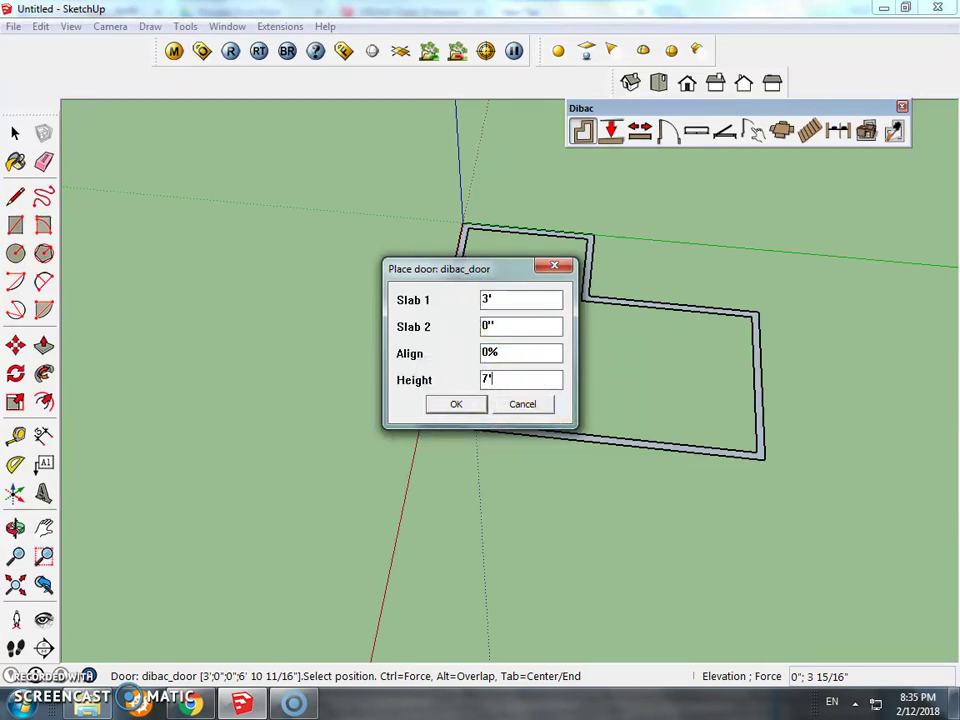
key(Return)
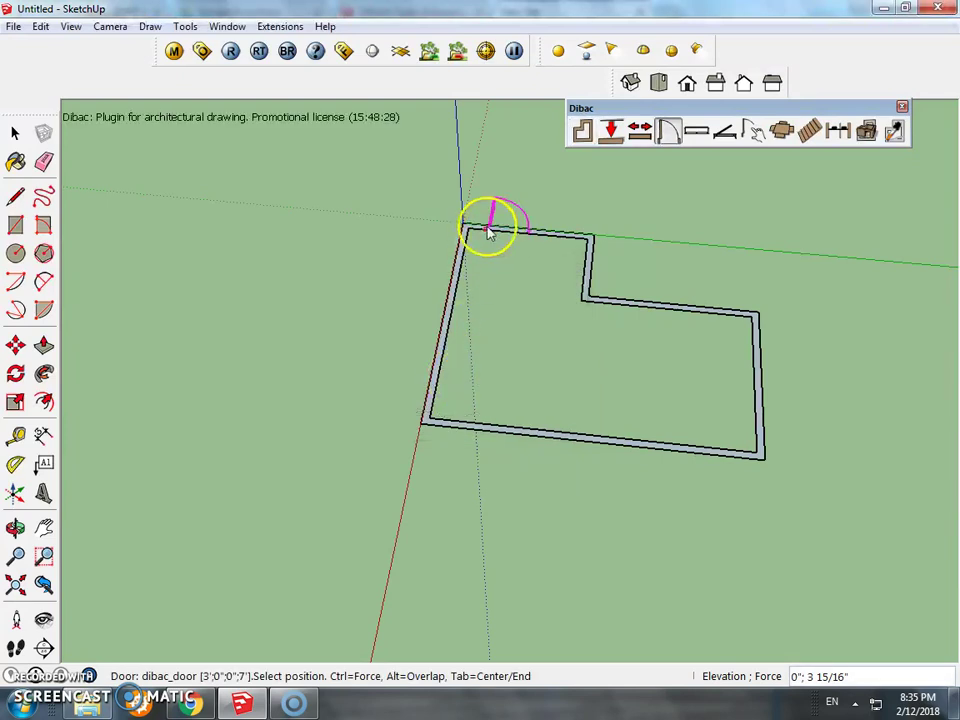
scroll(487, 232, up, 2)
scroll(484, 234, up, 2)
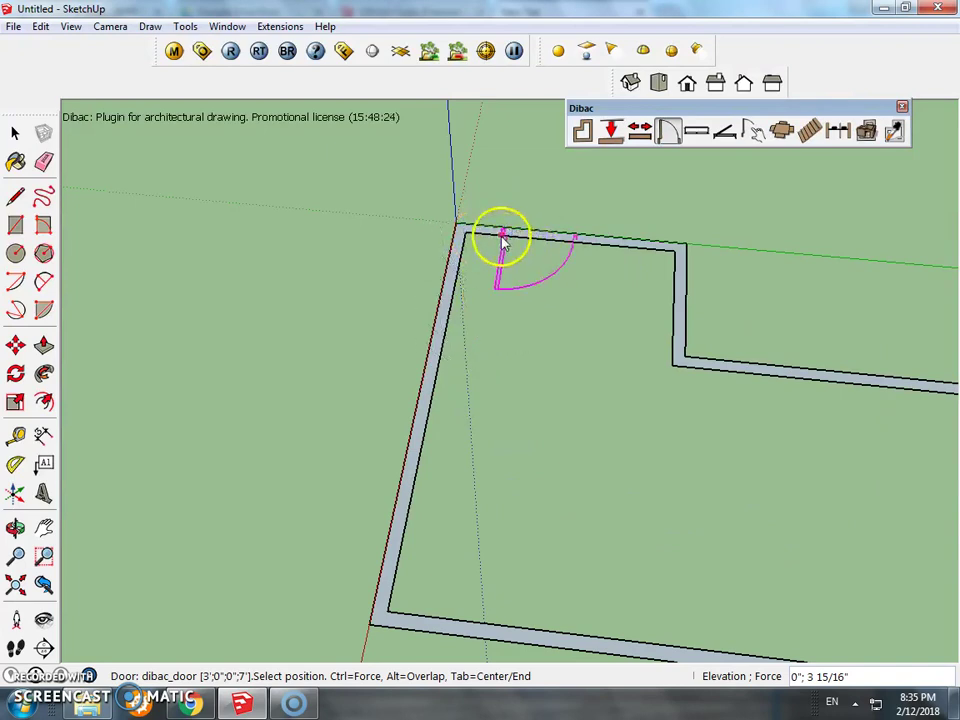
click(484, 238)
scroll(478, 335, down, 1)
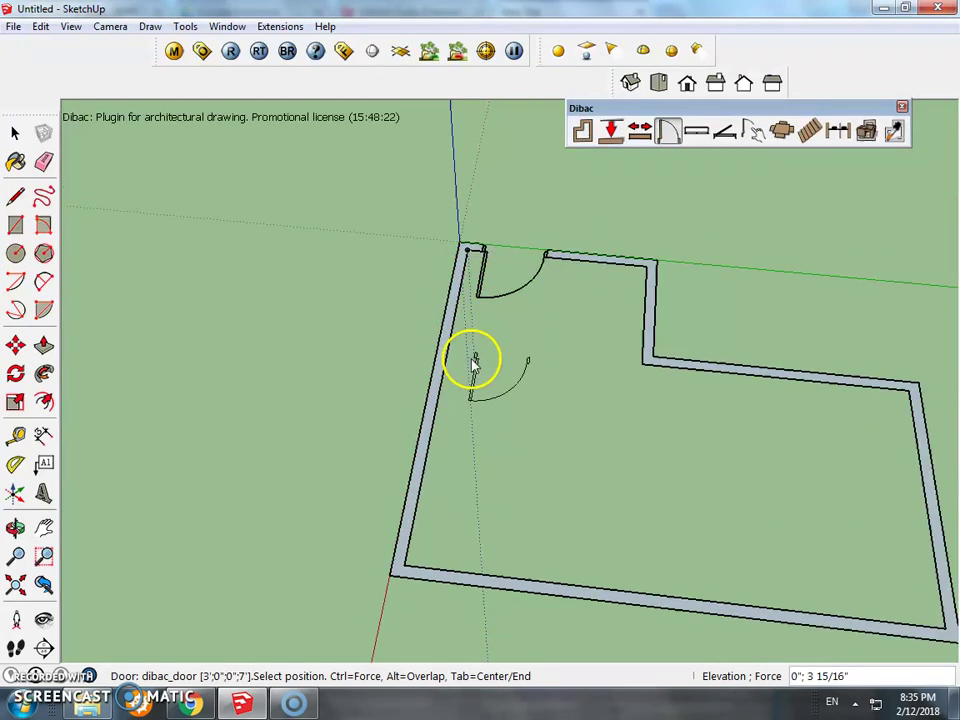
scroll(474, 366, down, 2)
Step: Place a double door with a 3-foot second leaf in the right wall
click(666, 132)
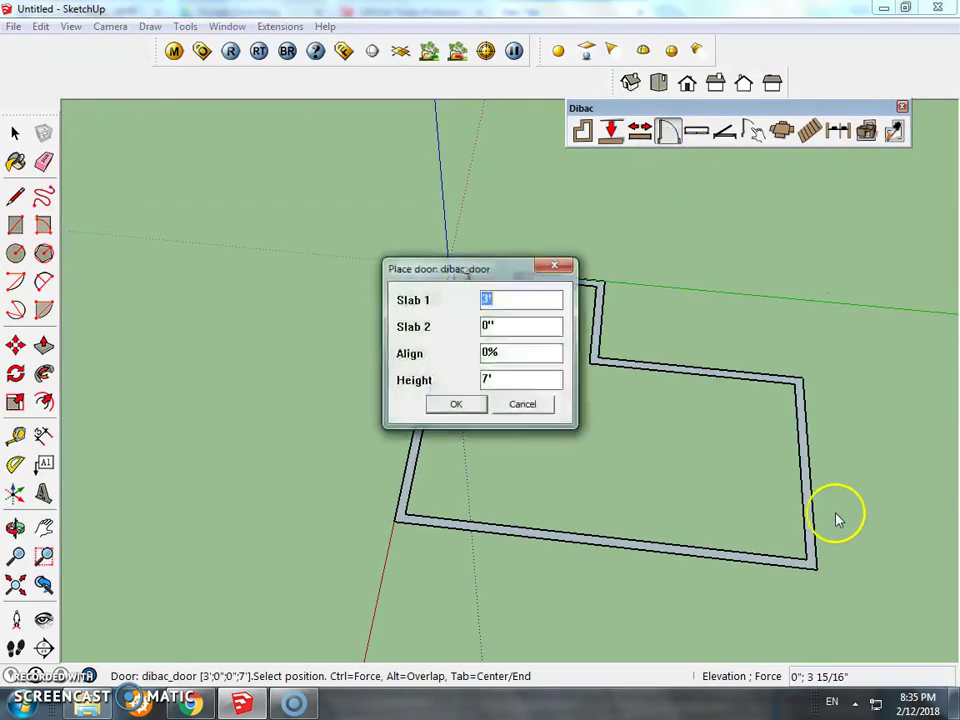
key(Tab)
text(3')
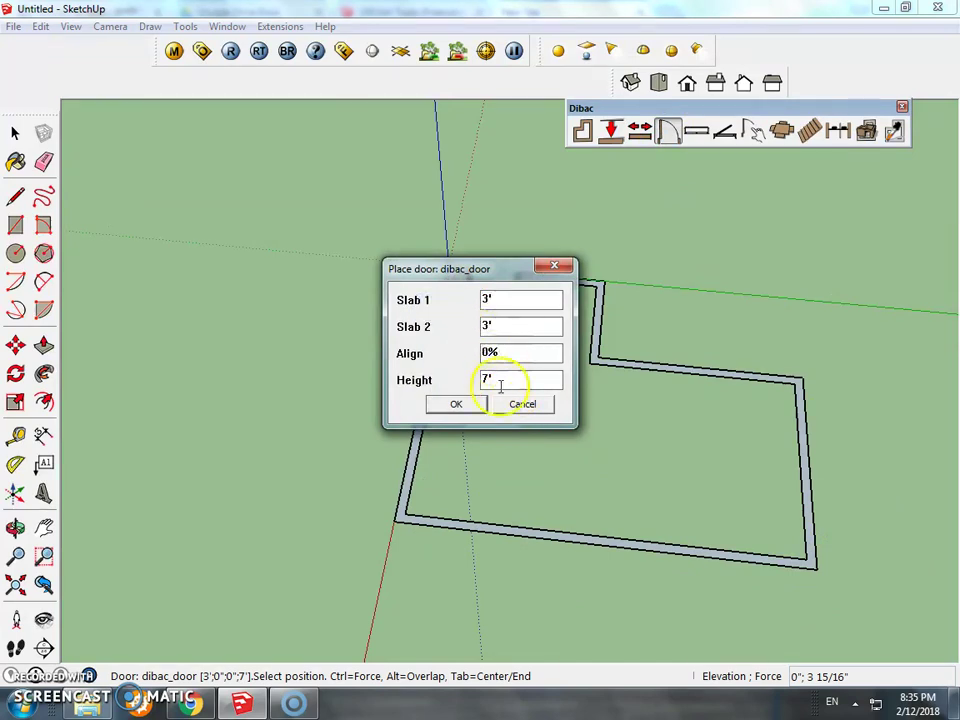
click(464, 402)
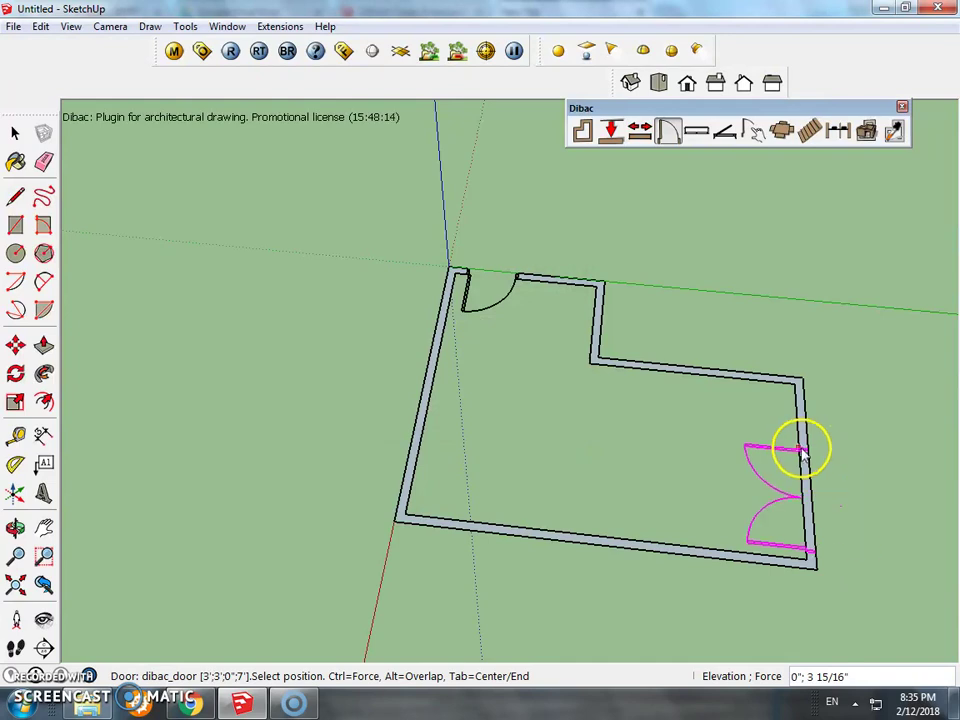
click(801, 451)
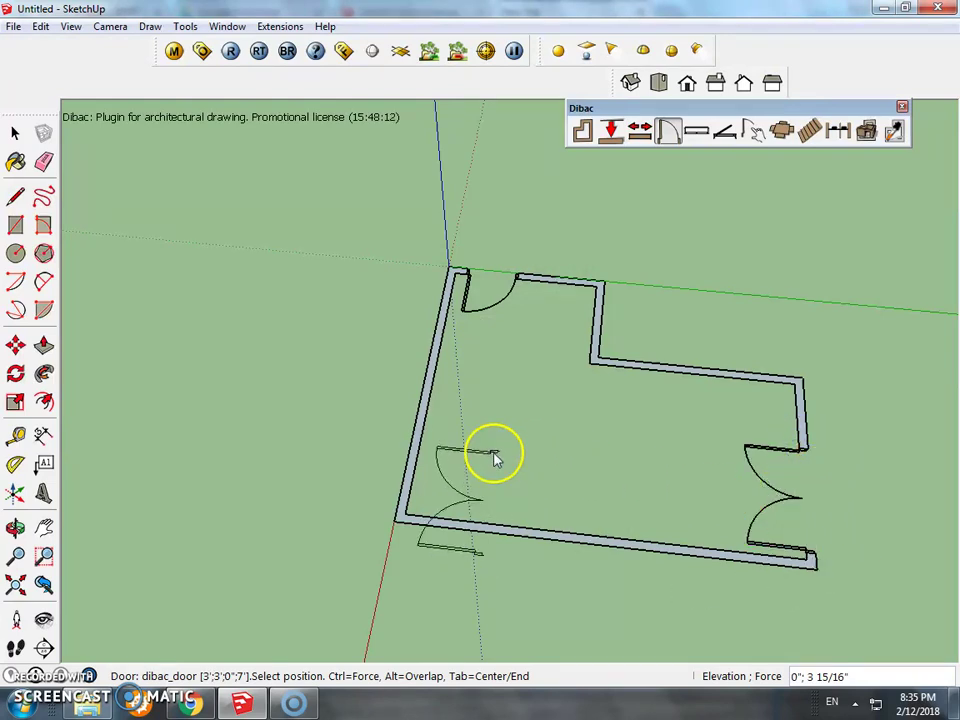
scroll(495, 435, up, 2)
scroll(500, 405, down, 3)
scroll(518, 400, up, 1)
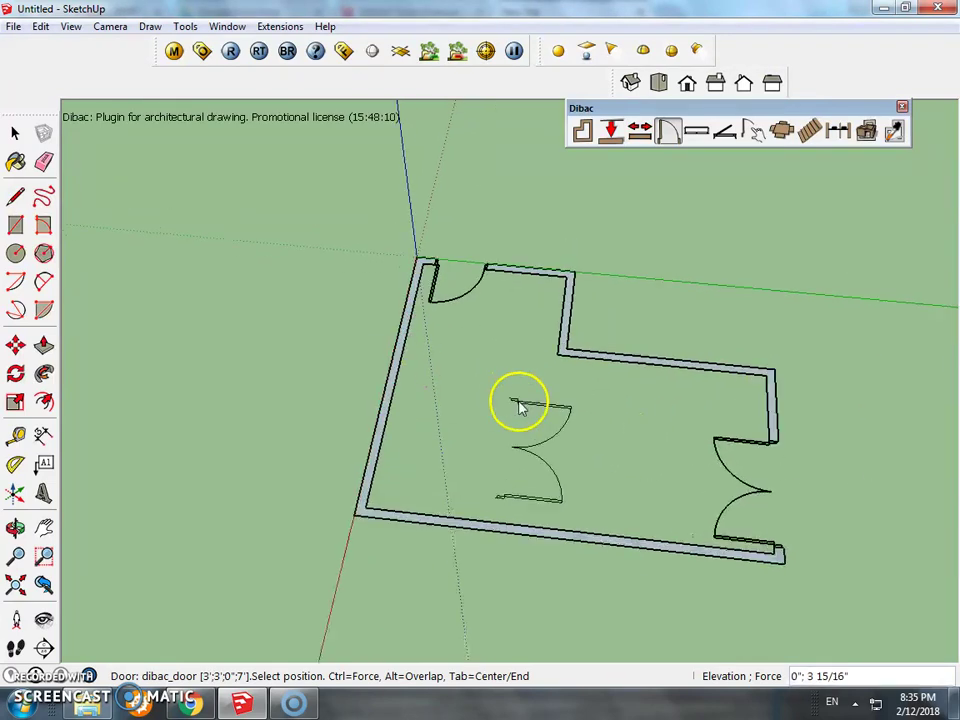
scroll(515, 415, up, 1)
scroll(415, 460, down, 2)
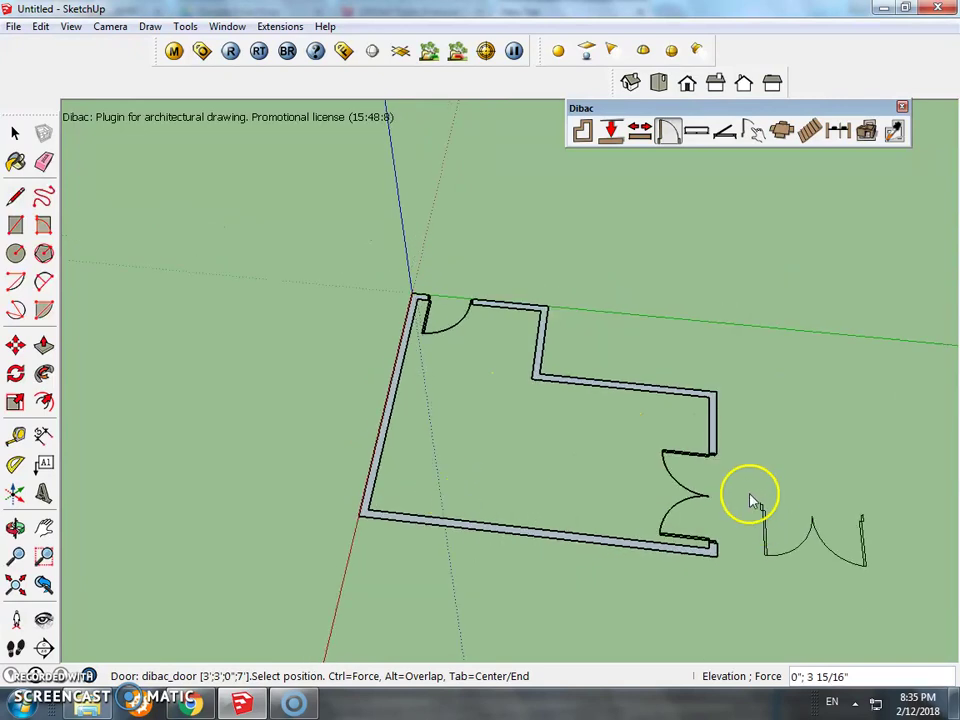
scroll(518, 402, up, 1)
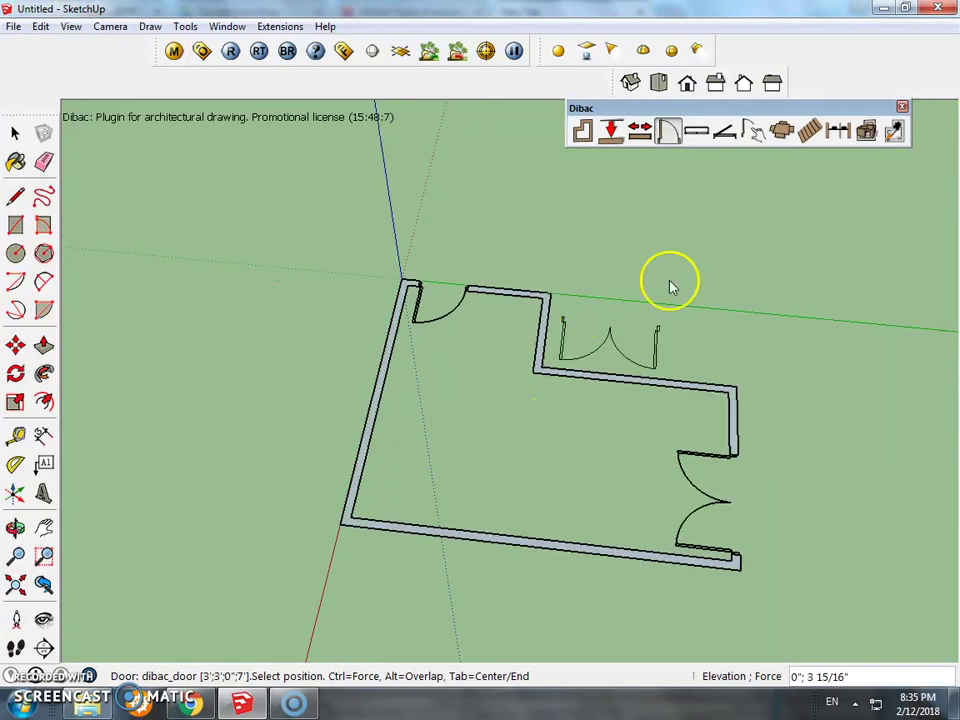
Step: Adjust window height and length, then insert two windows in the bottom wall
click(707, 143)
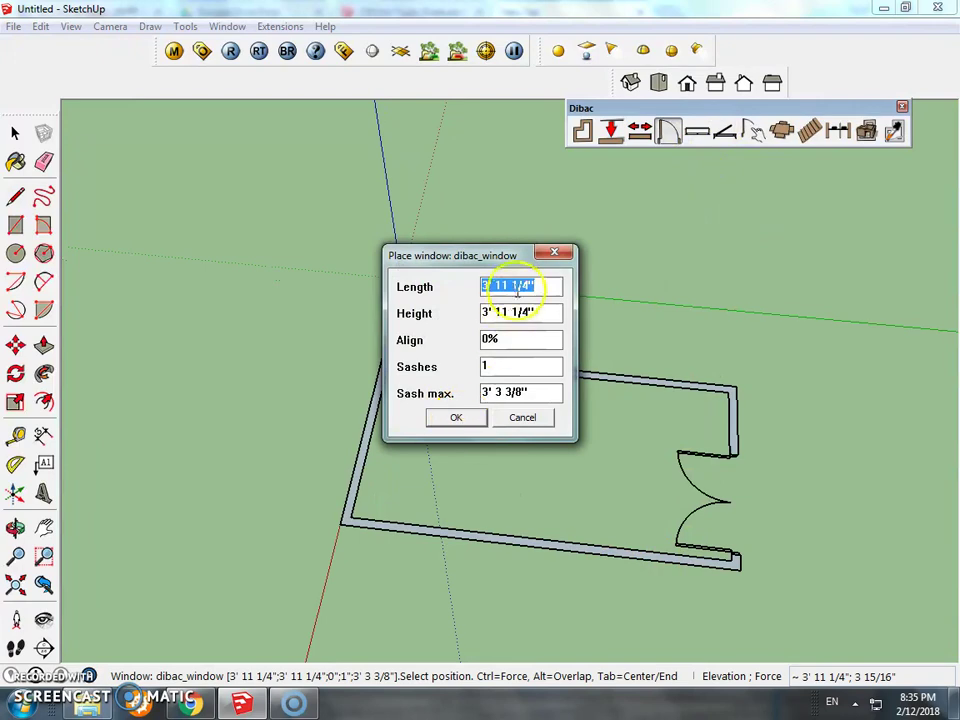
click(539, 286)
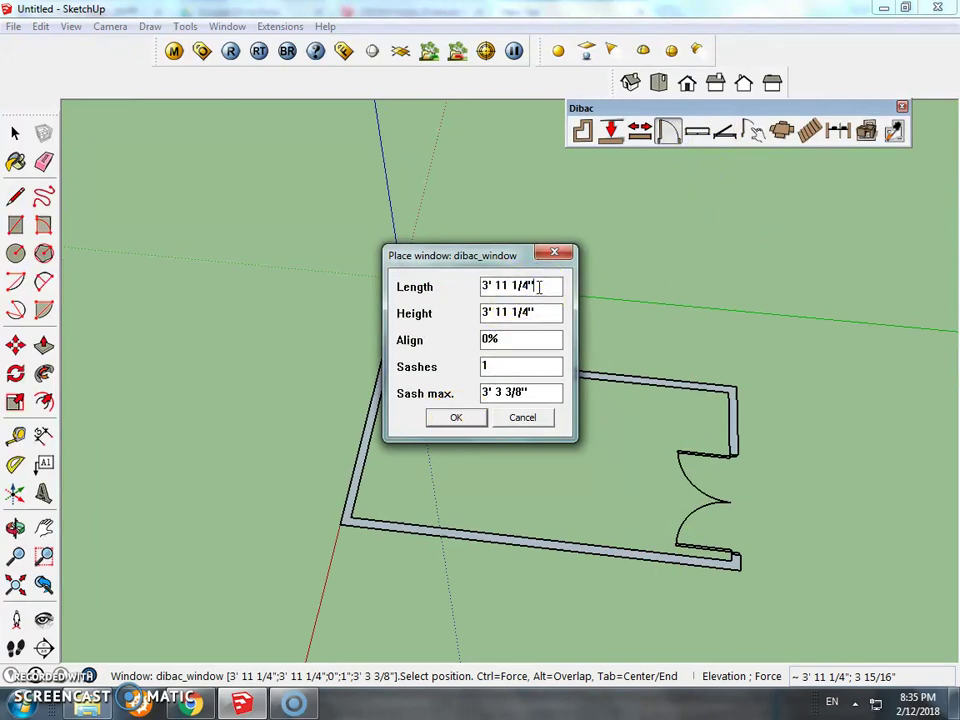
drag(539, 286, 428, 282)
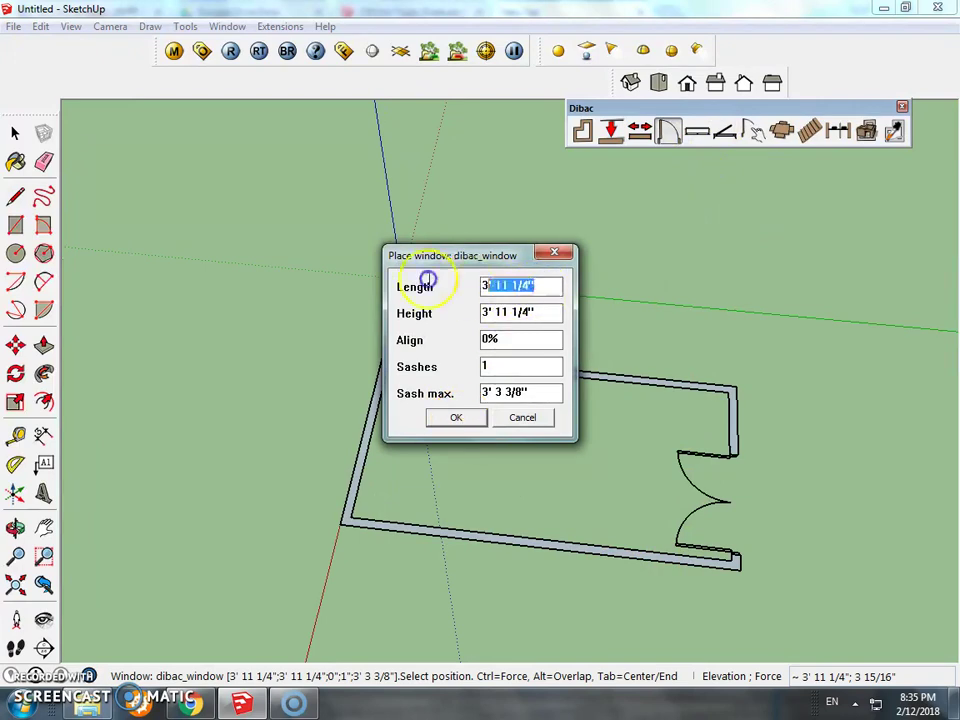
drag(550, 318, 447, 307)
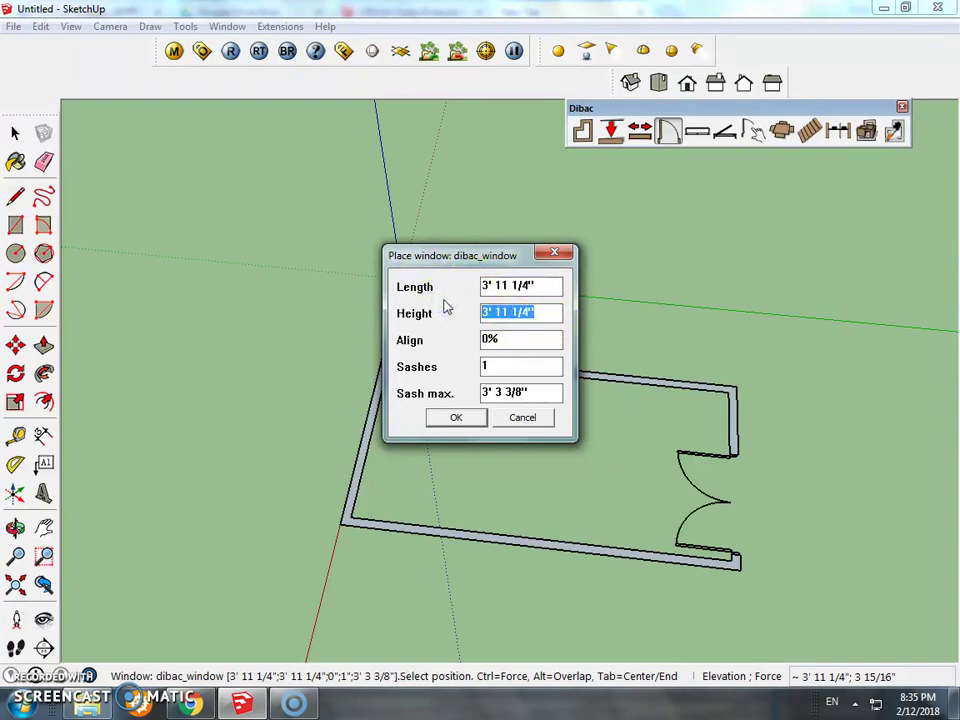
text(4'5)
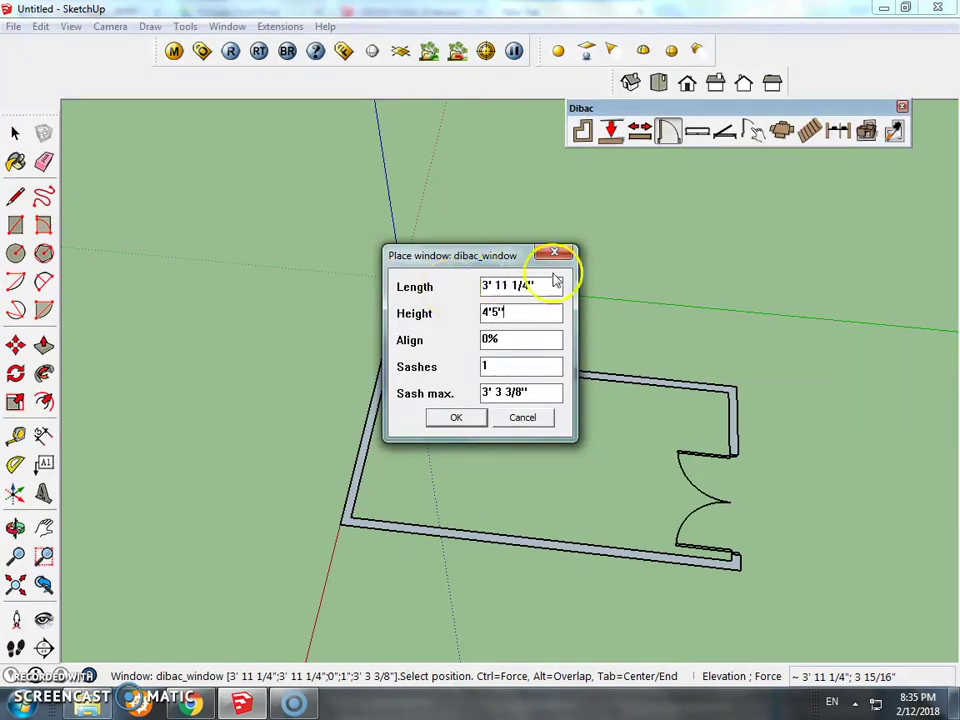
drag(546, 285, 455, 285)
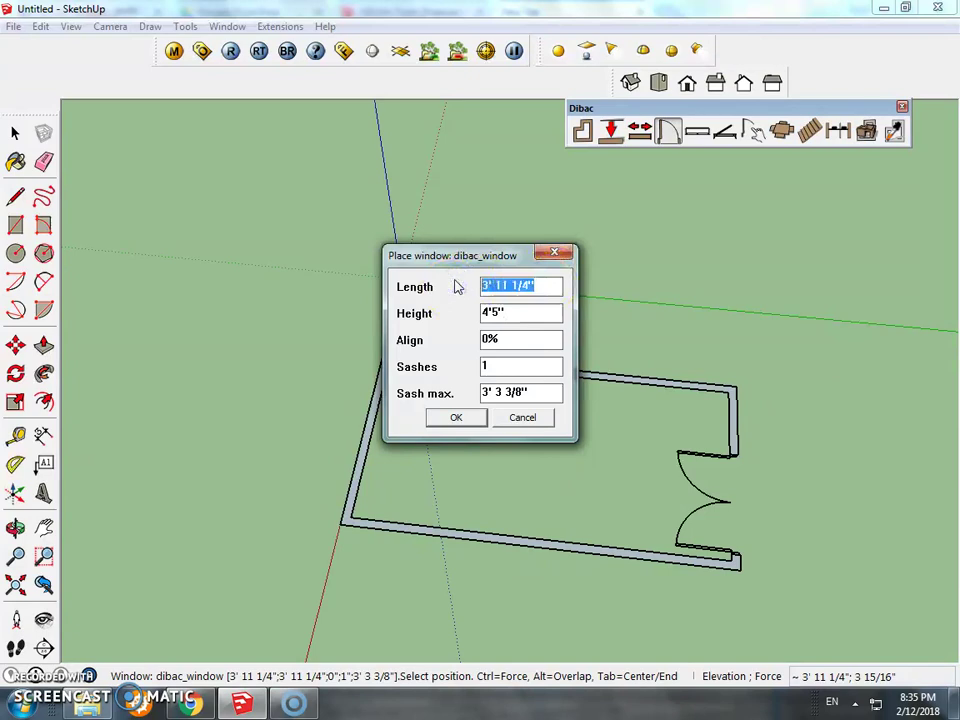
text(4)
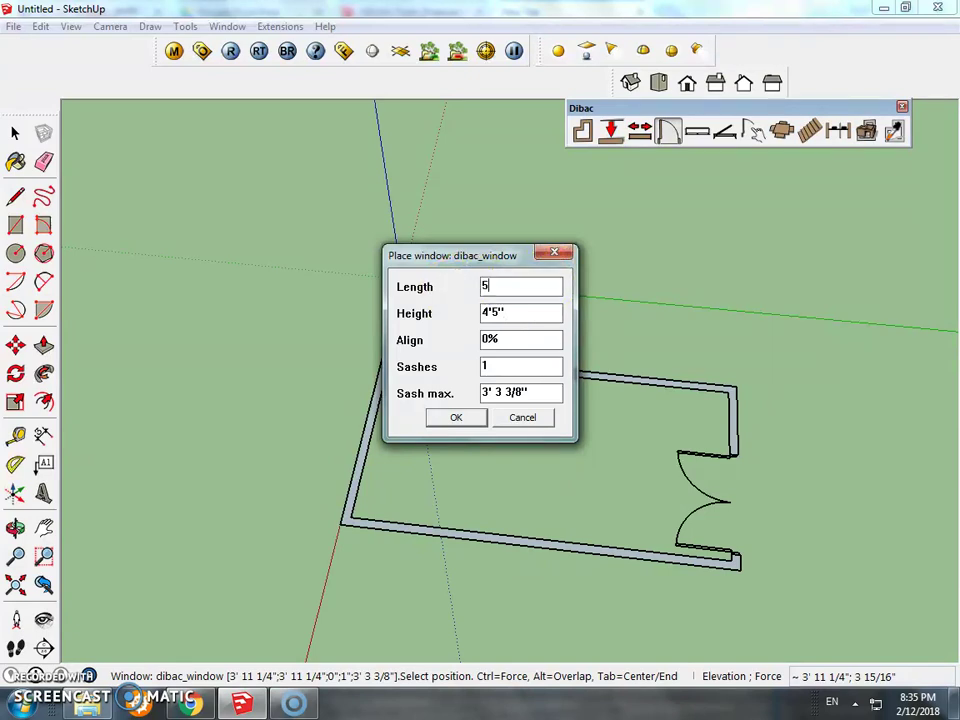
click(458, 419)
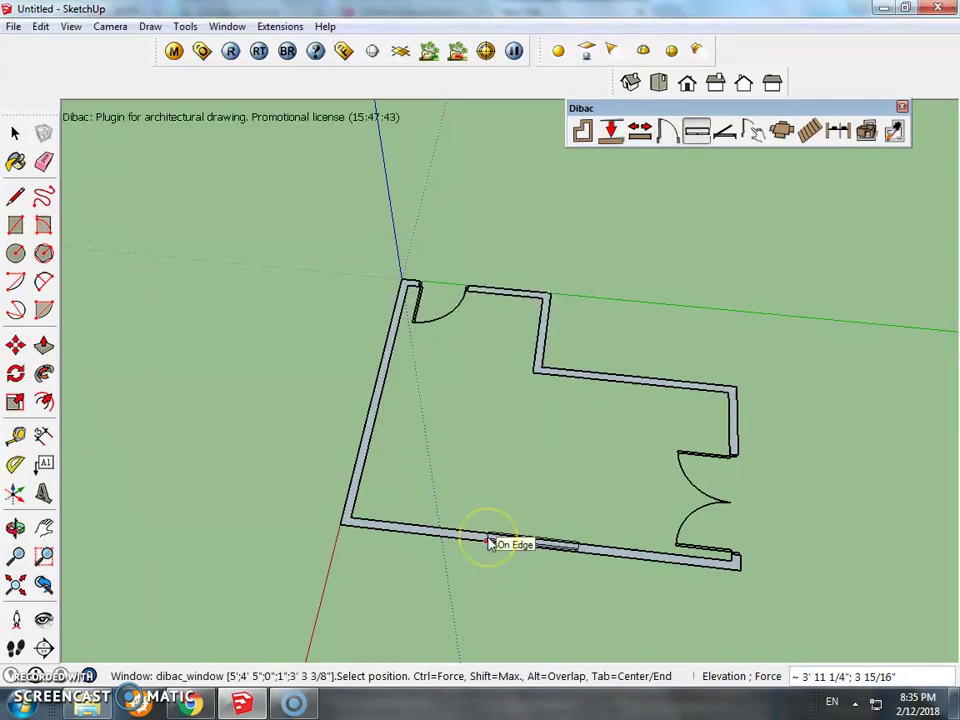
click(398, 531)
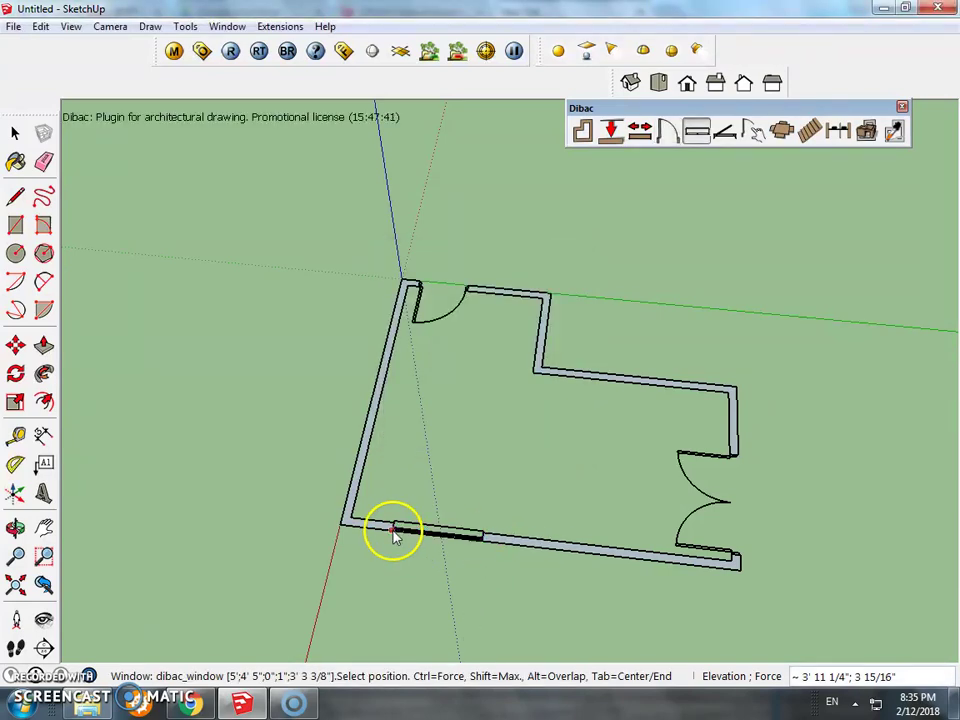
click(564, 545)
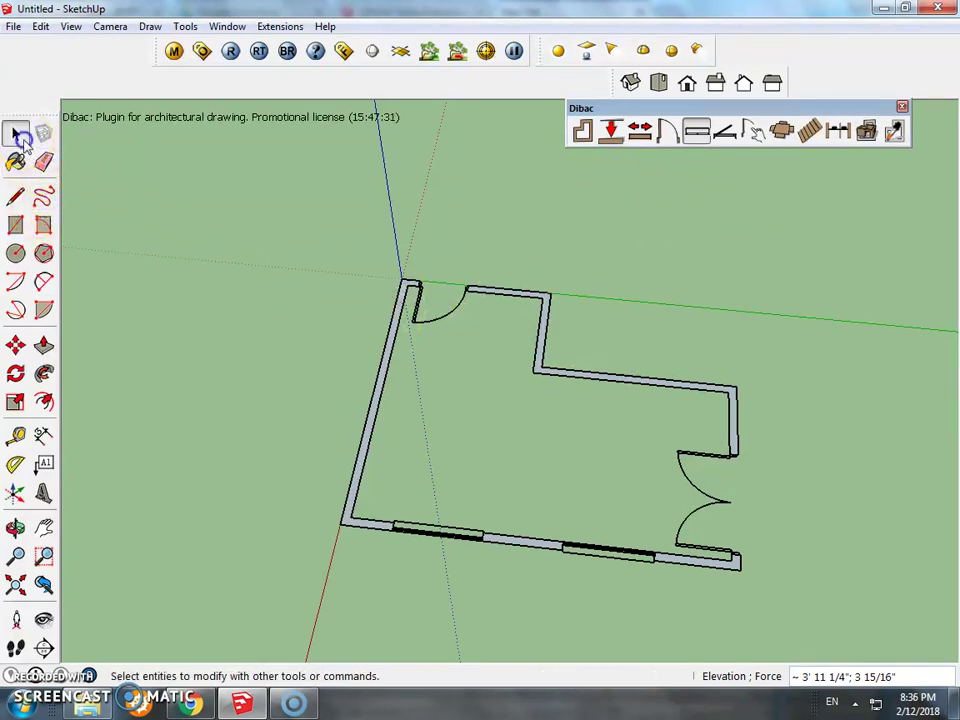
Step: Select all the plan's walls, doors and windows and make them one group
click(15, 133)
drag(800, 265, 257, 654)
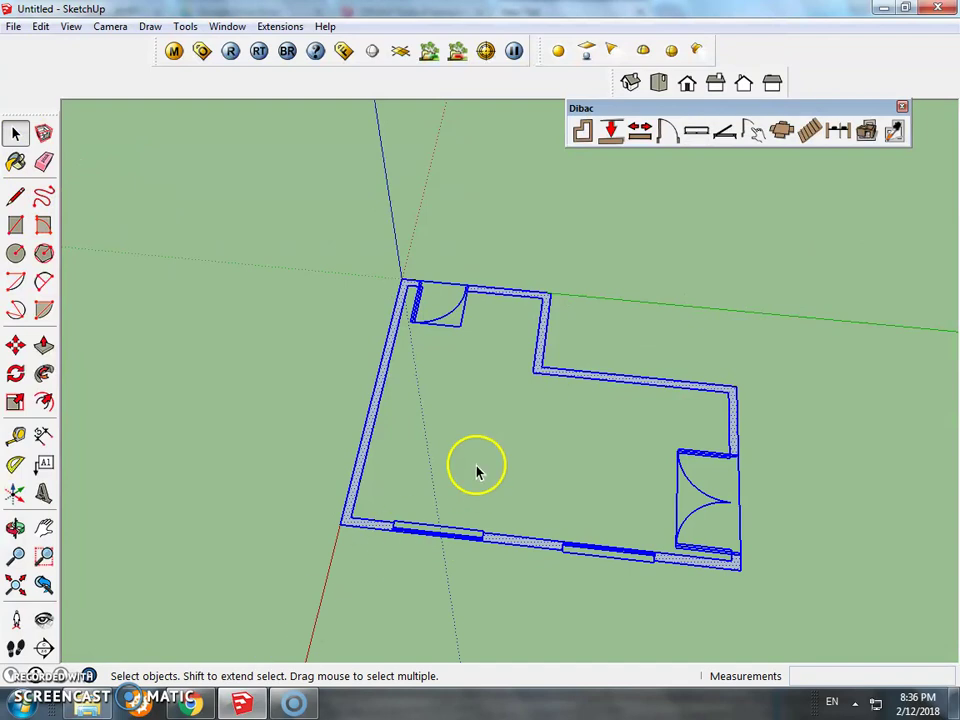
right_click(368, 424)
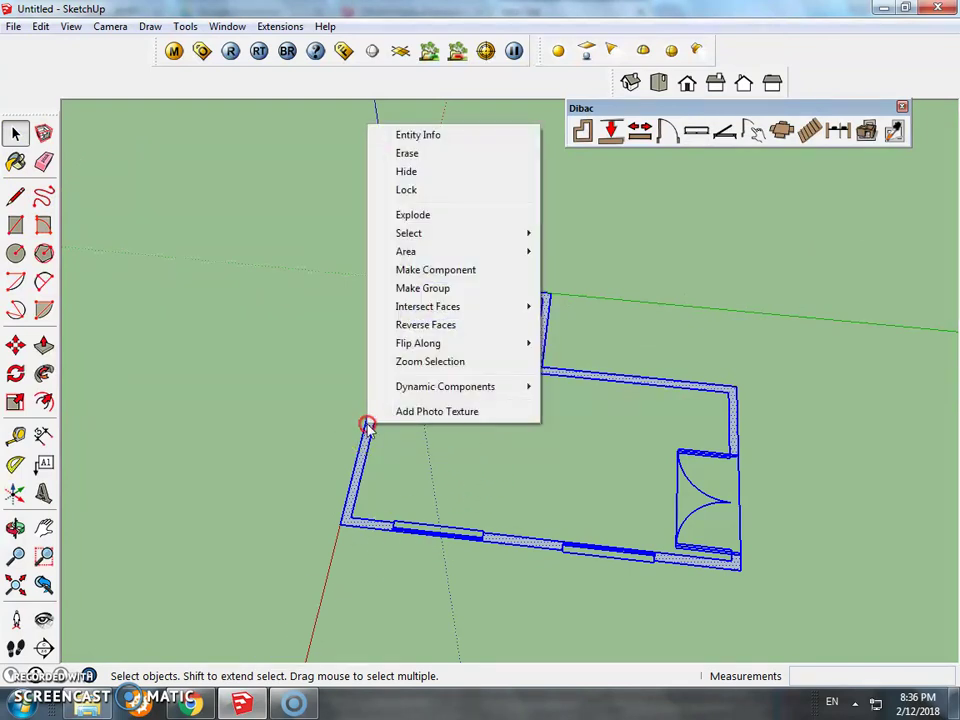
click(450, 289)
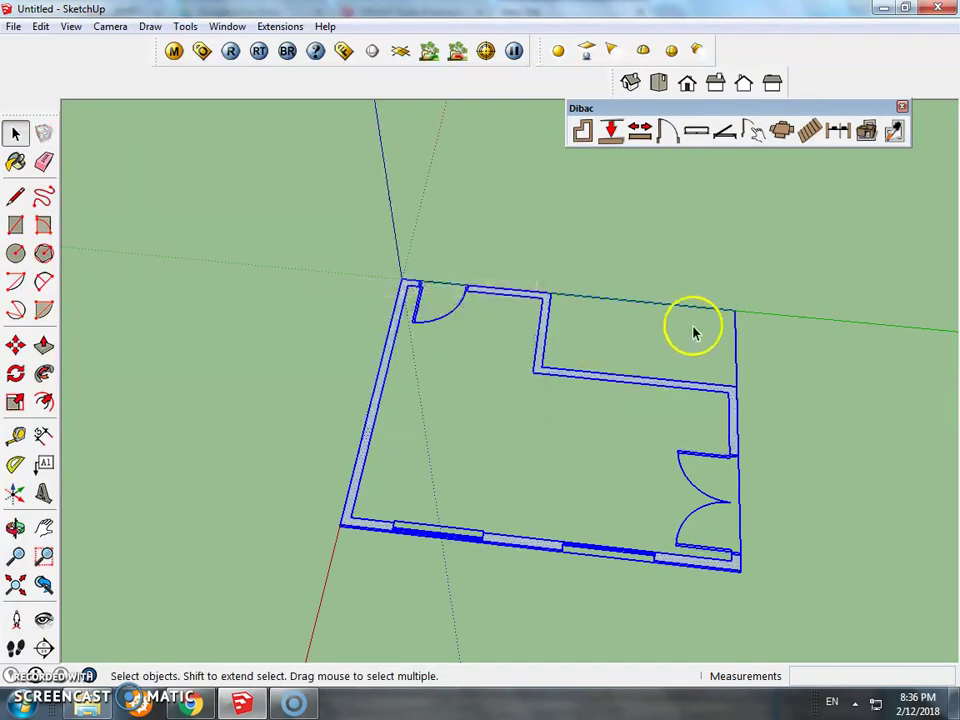
Step: Convert the grouped plan to 3D and orbit around to view the front door
click(866, 133)
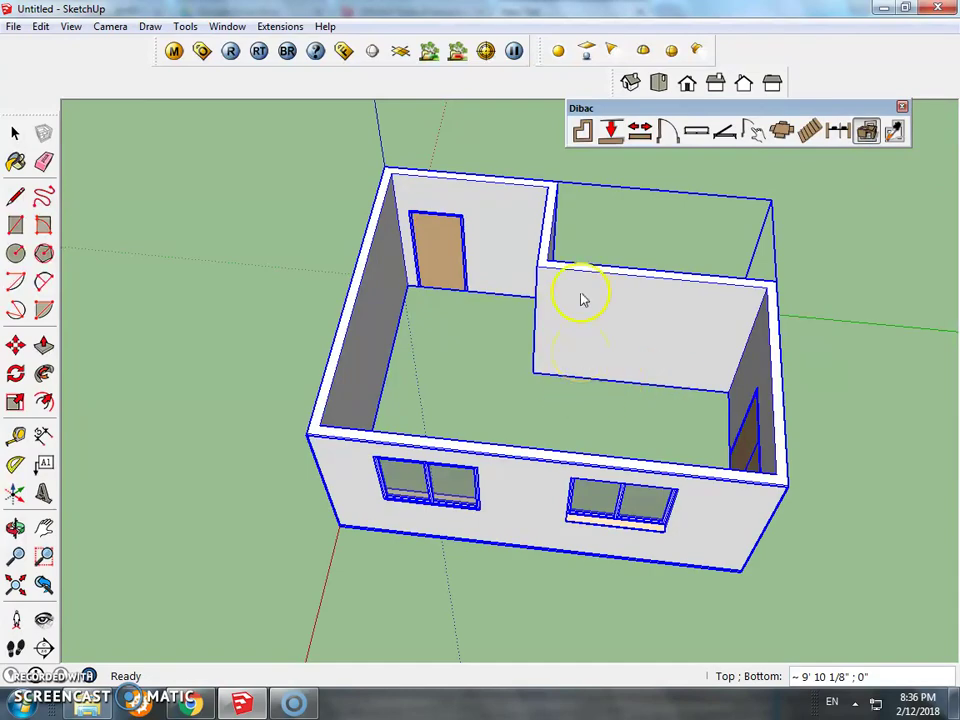
mouse_move(583, 299)
middle_down()
mouse_move(364, 246)
mouse_move(572, 328)
mouse_move(521, 349)
mouse_move(393, 305)
mouse_move(707, 296)
mouse_move(439, 368)
mouse_move(675, 298)
middle_up()
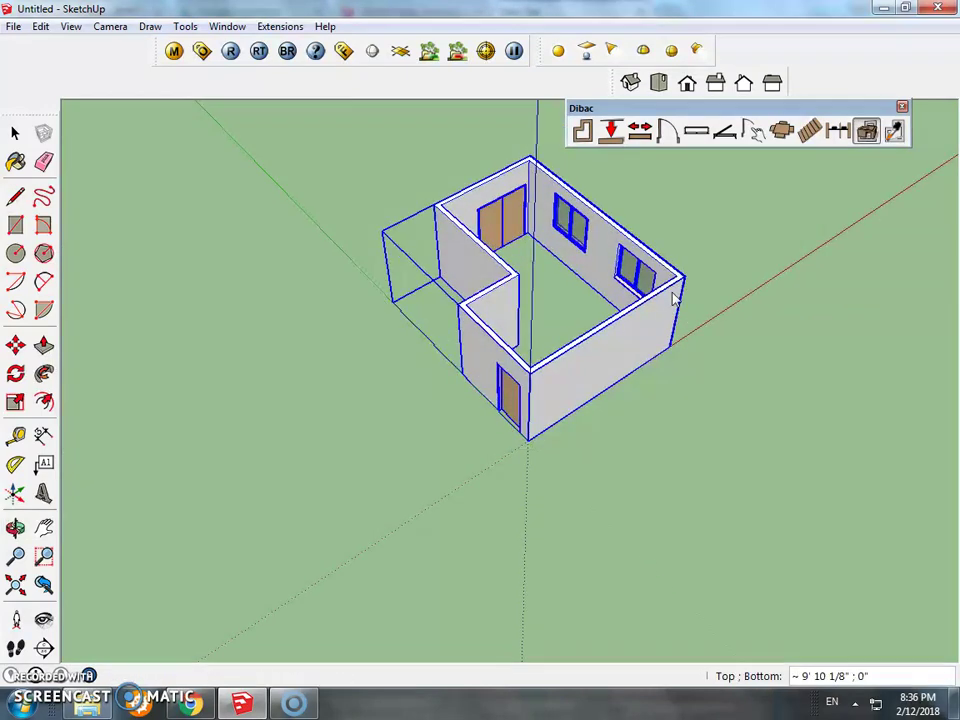
scroll(497, 381, up, 5)
middle_drag(497, 381, 671, 364)
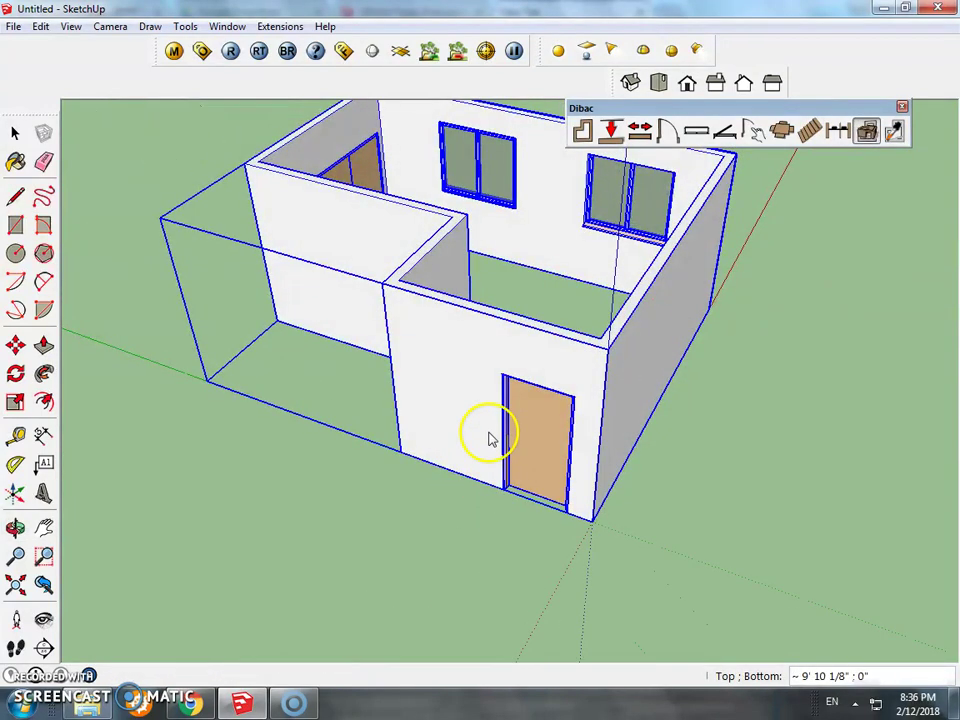
scroll(483, 445, down, 3)
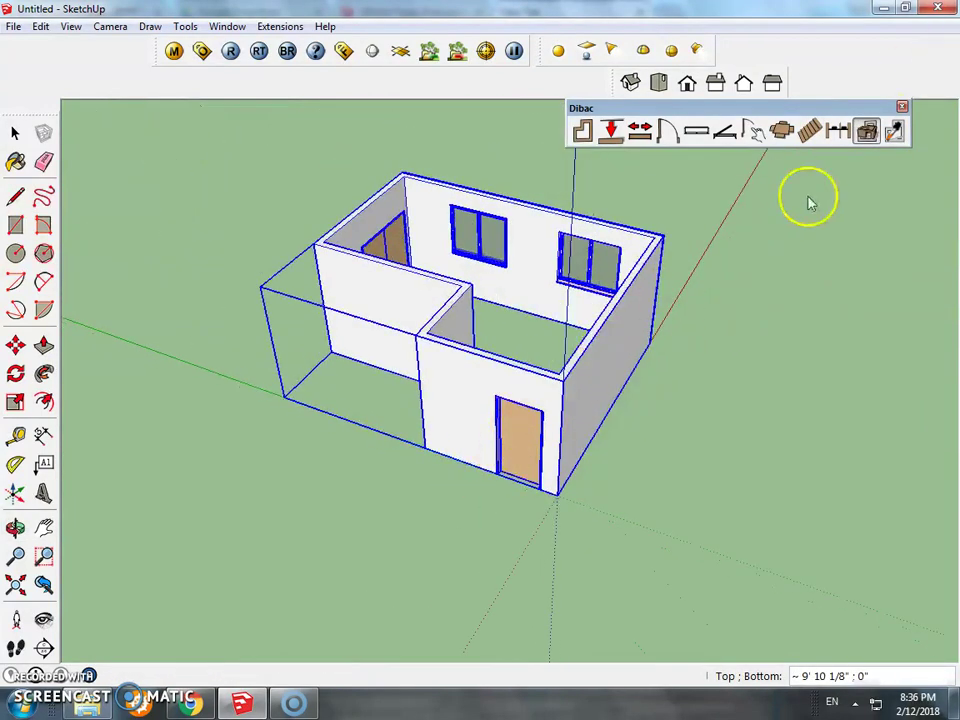
click(808, 132)
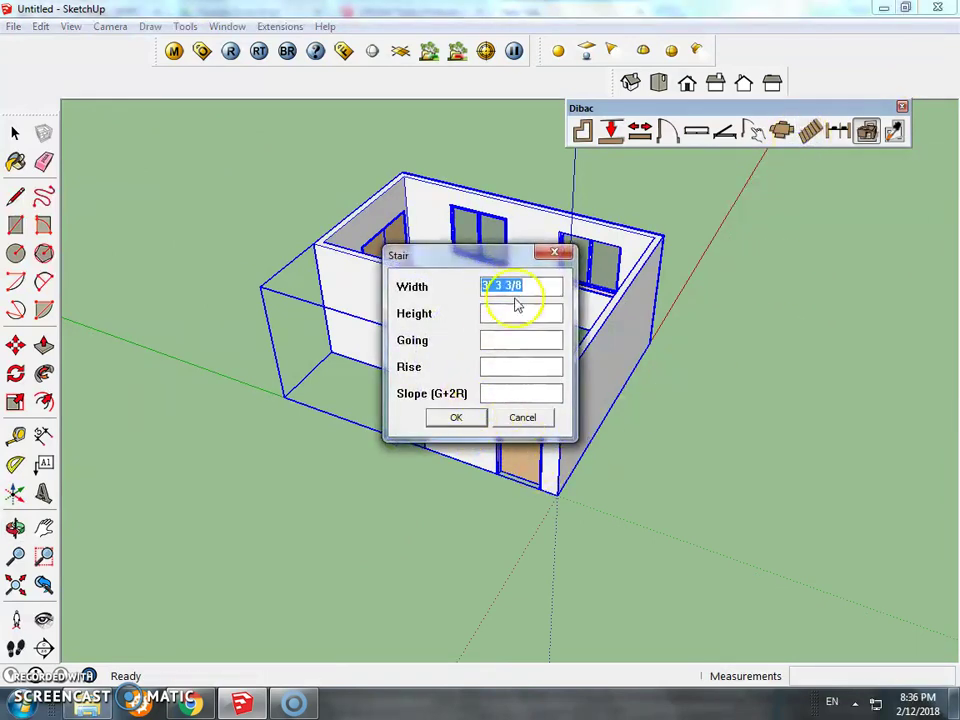
click(489, 318)
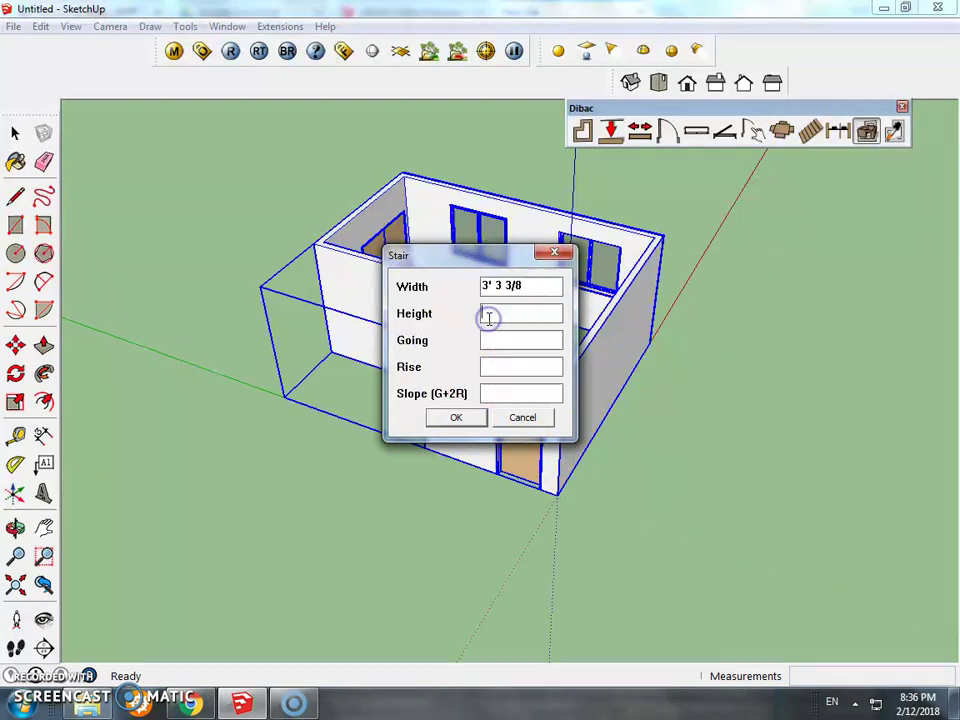
click(465, 418)
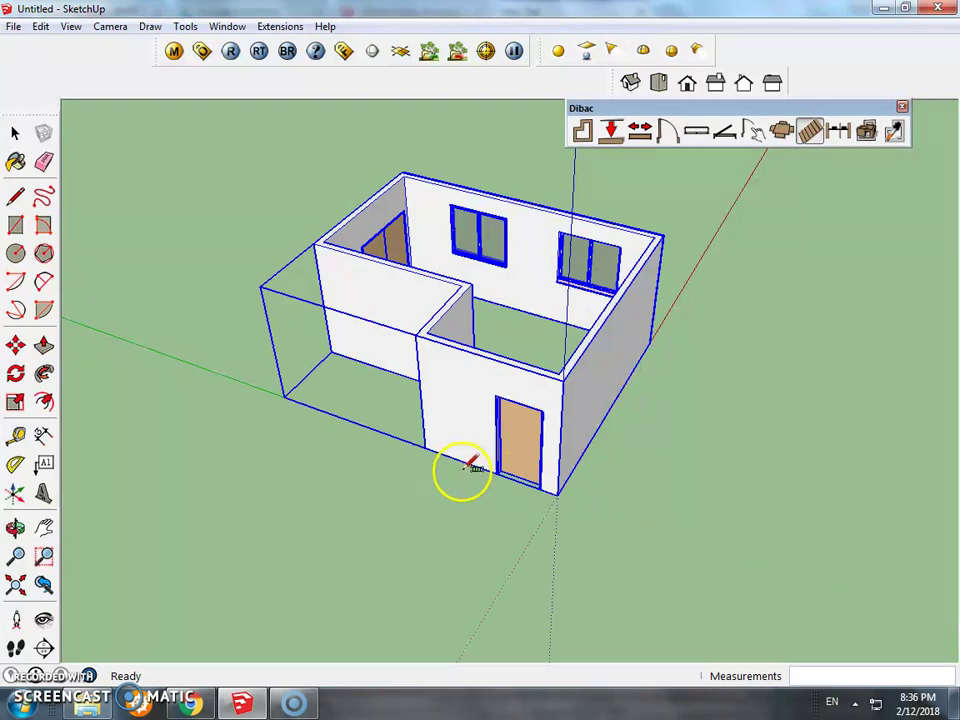
click(485, 483)
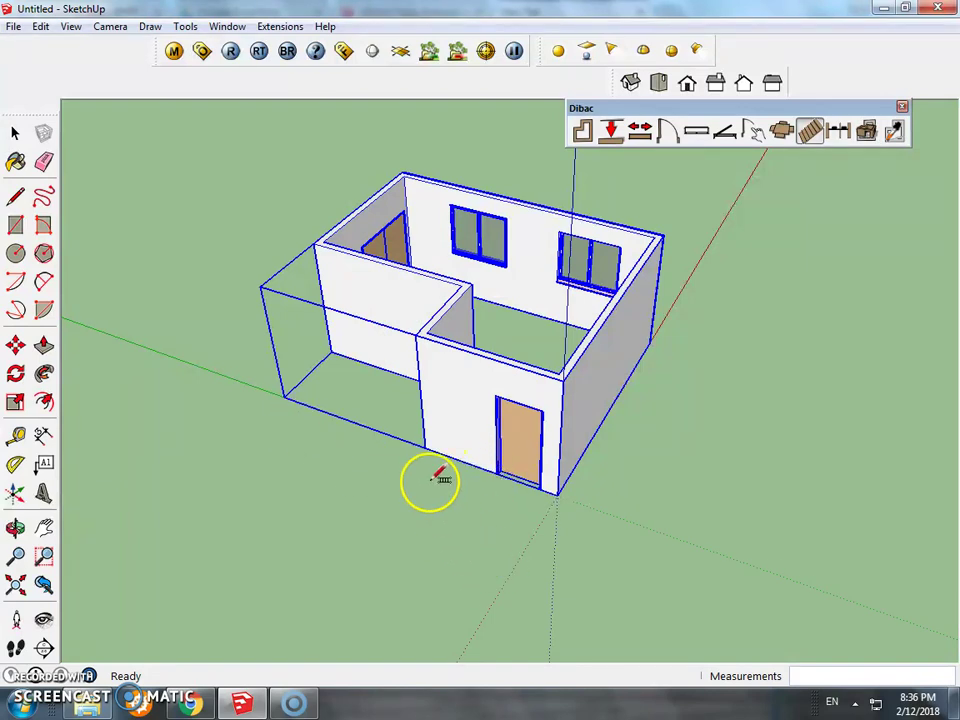
click(15, 133)
click(240, 341)
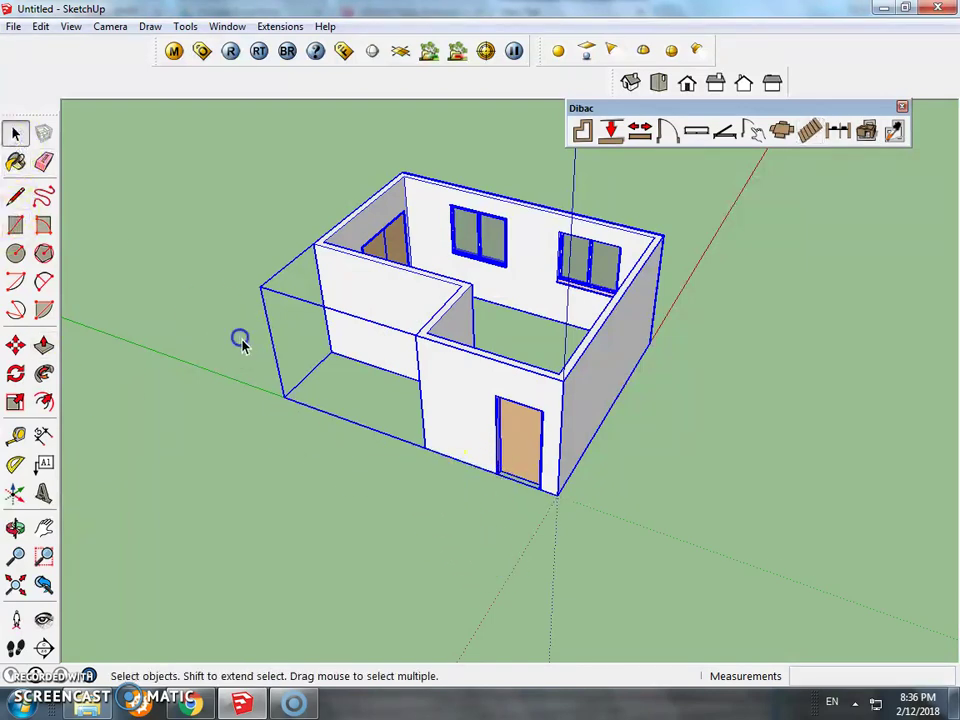
click(456, 421)
click(810, 131)
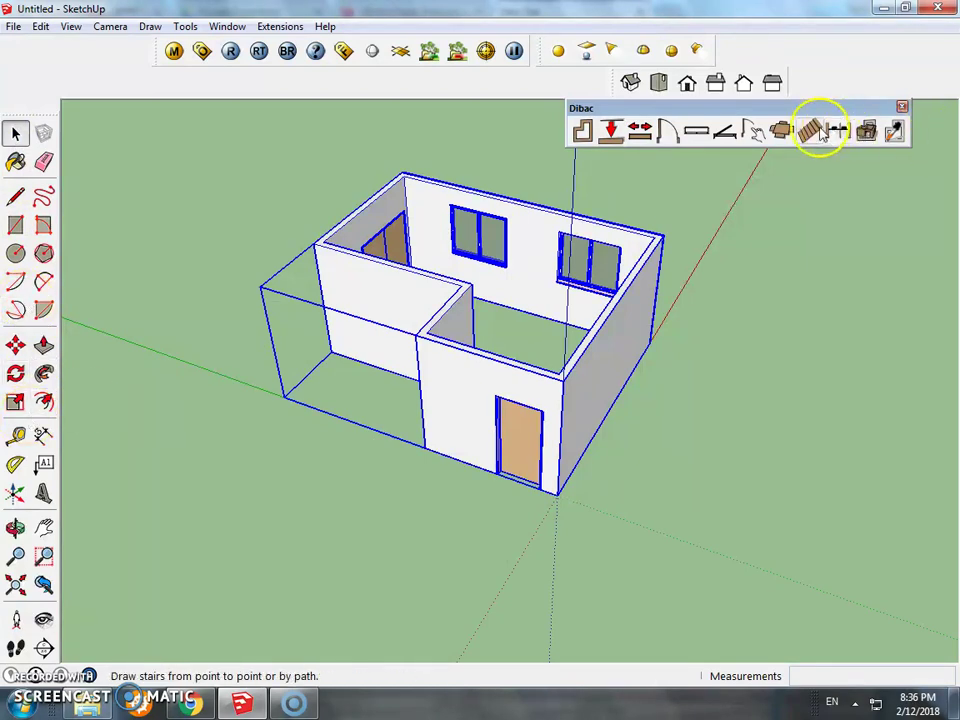
click(456, 416)
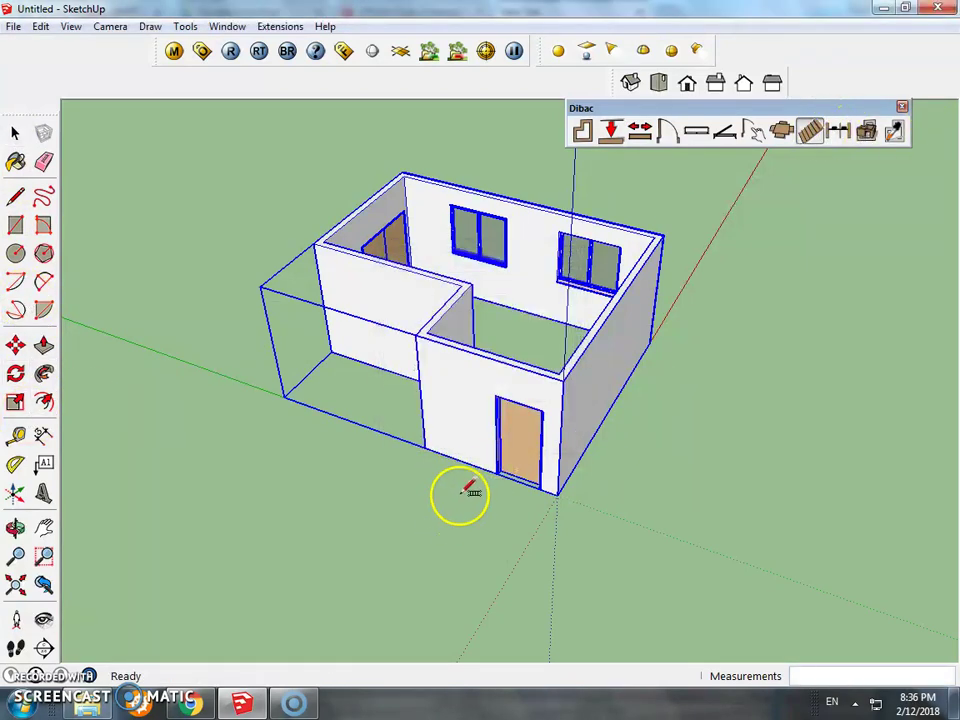
Step: Set the Dibac stair to height 10', going 11 and rise 6, and accept
click(808, 135)
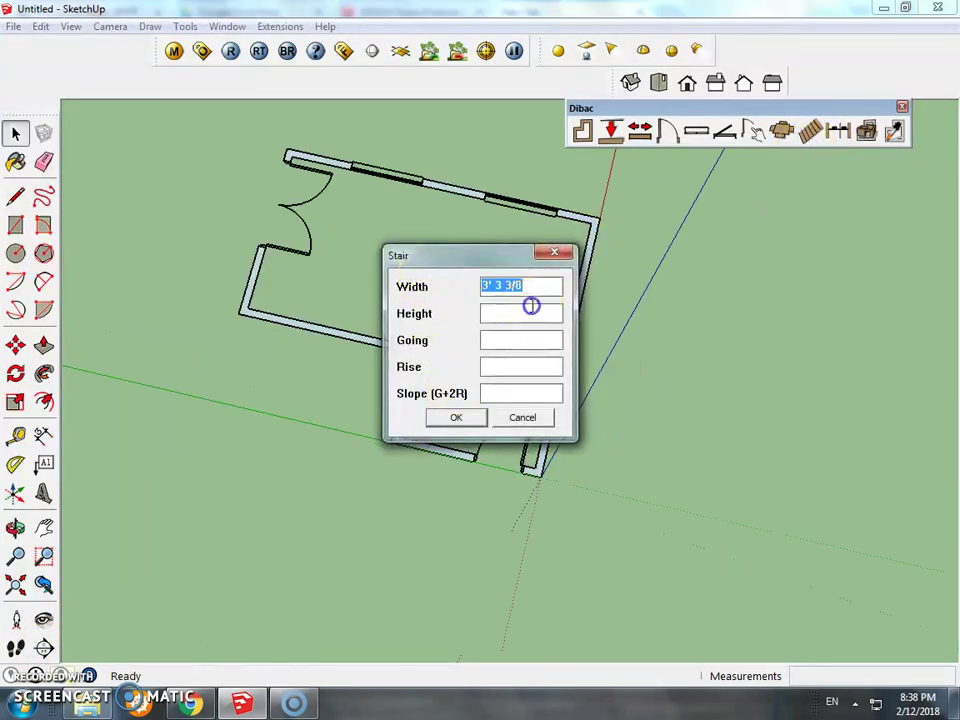
click(531, 307)
text(10)
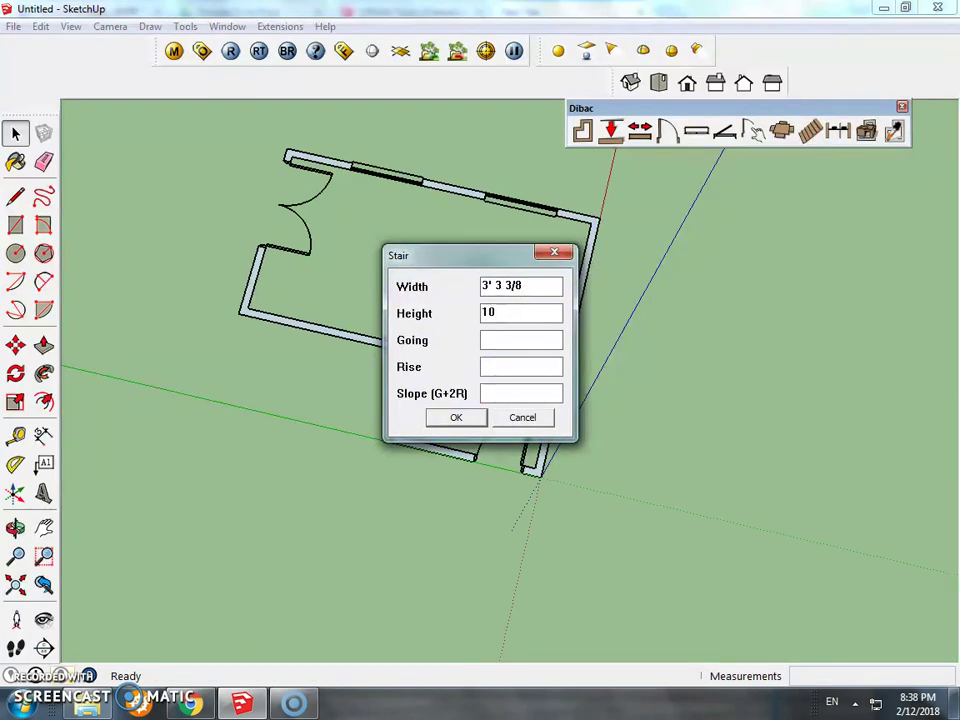
click(517, 341)
text(11)
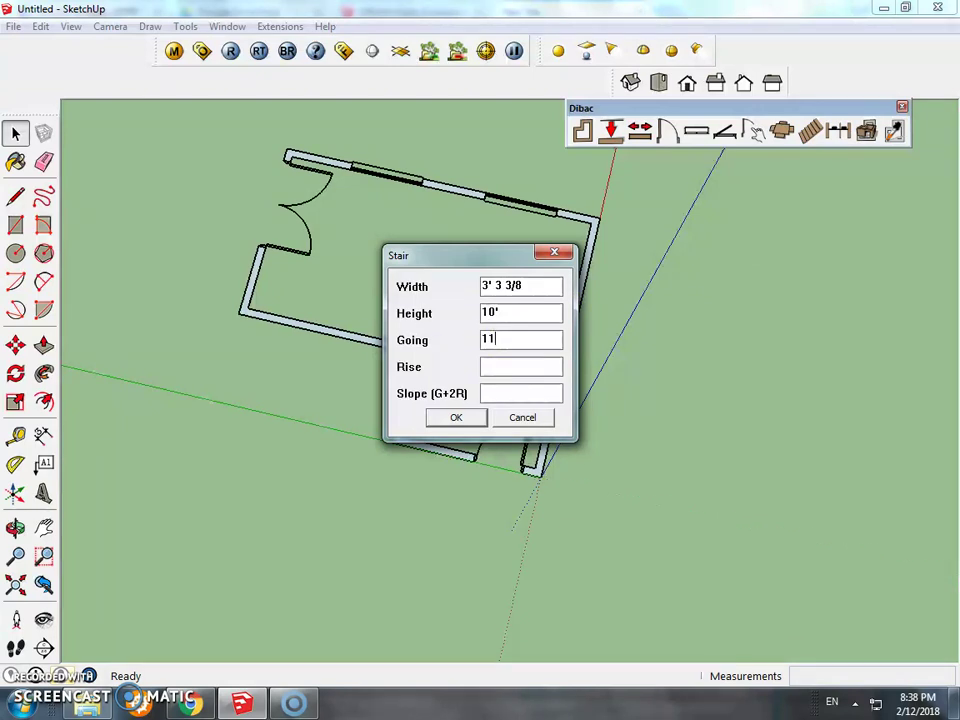
click(501, 369)
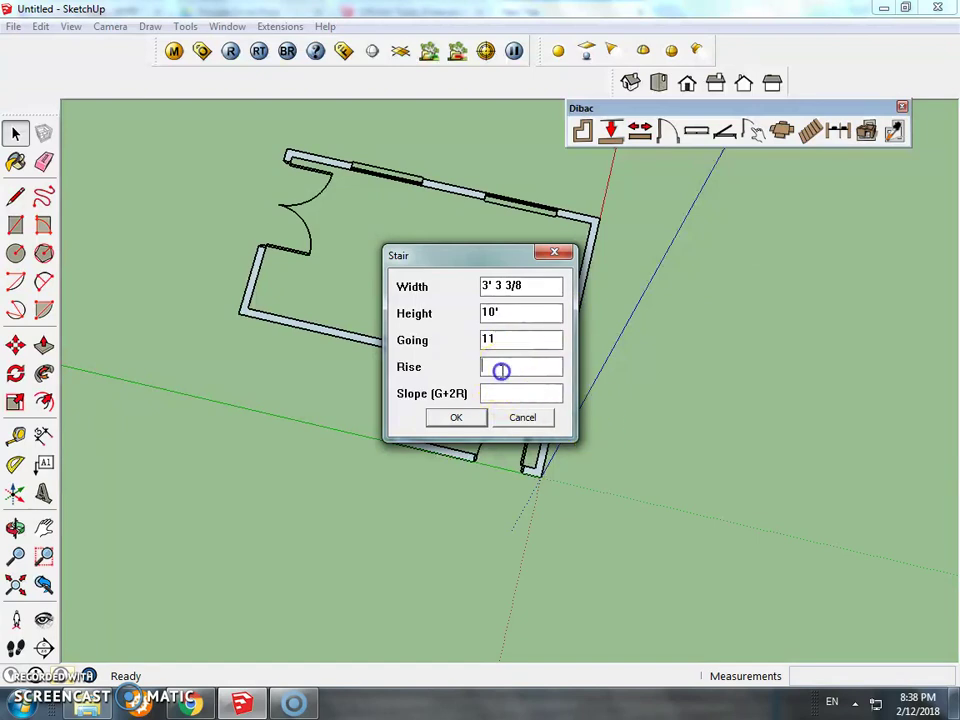
text(6)
click(483, 394)
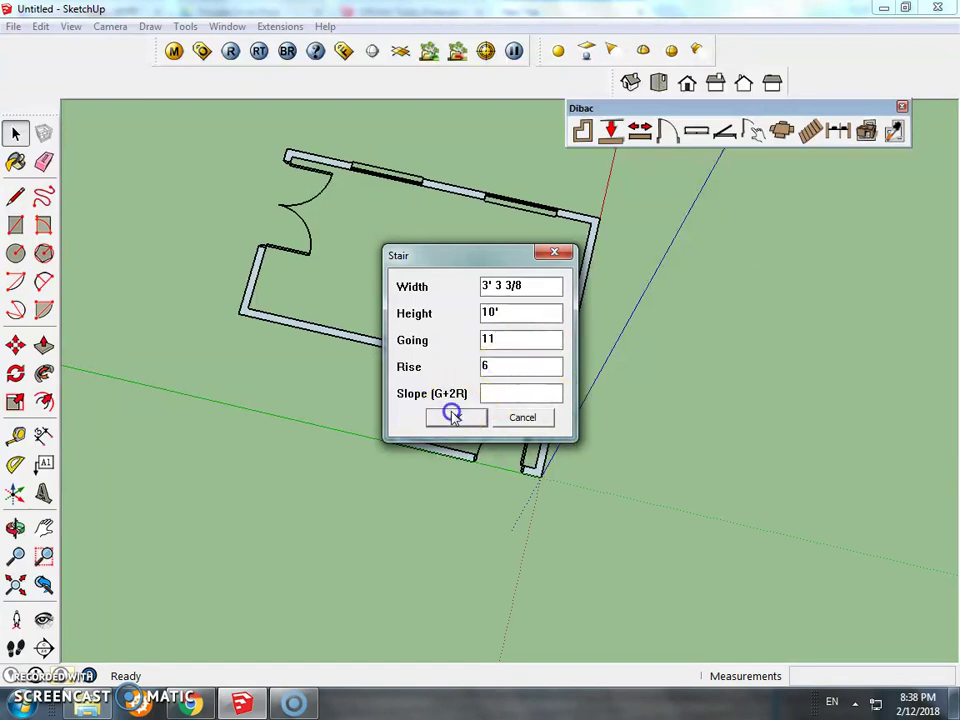
click(452, 415)
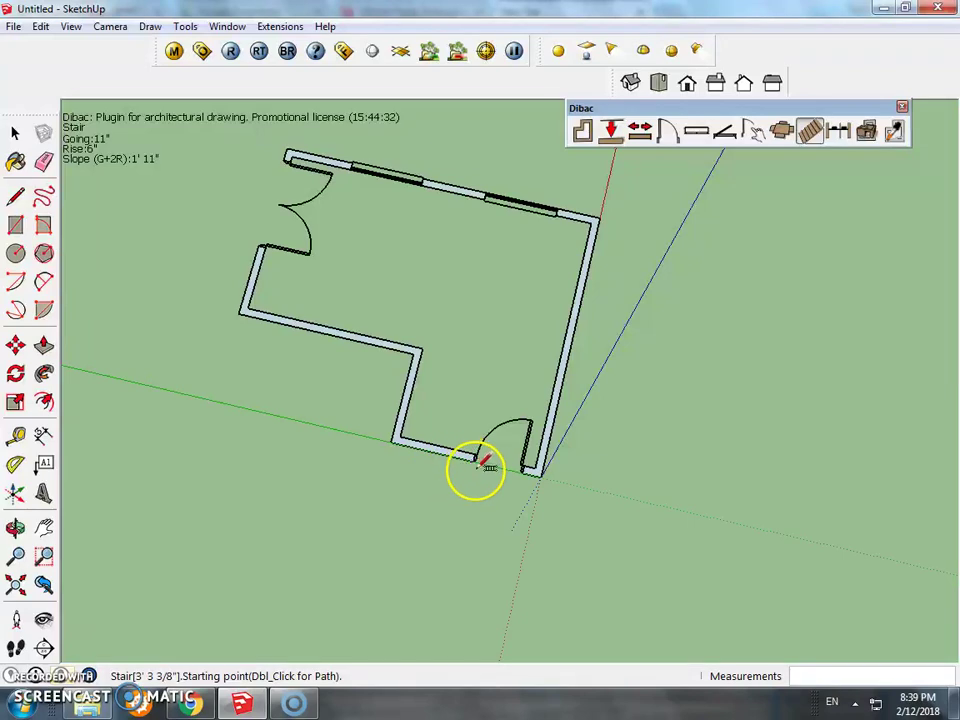
Step: Draw the stair's long flight leftward, turn at a landing, and finish the short flight
click(463, 550)
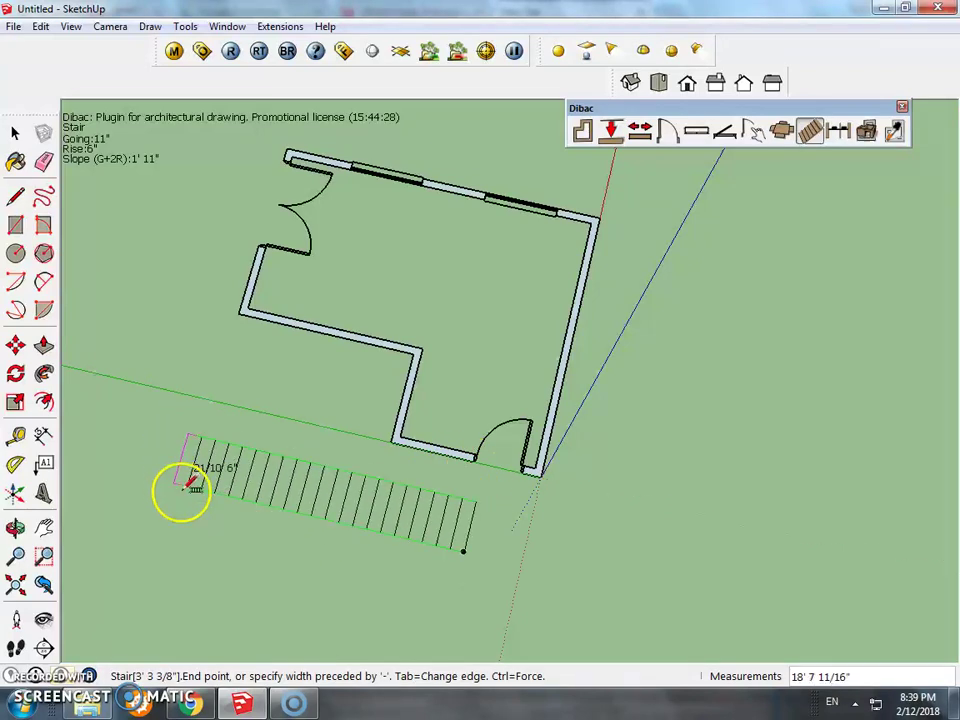
click(173, 483)
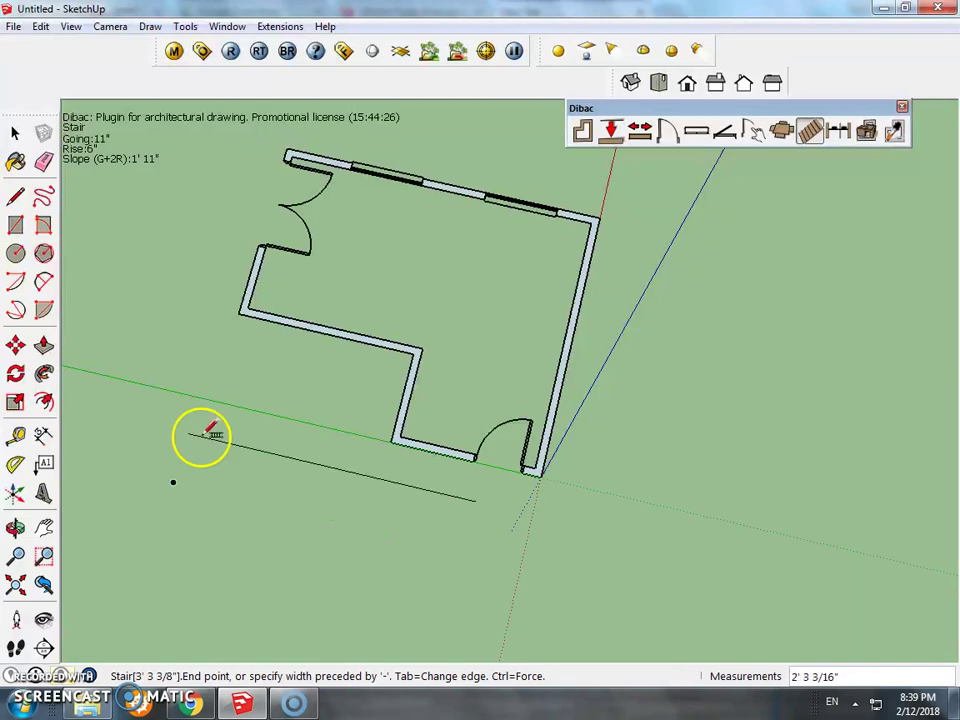
click(204, 379)
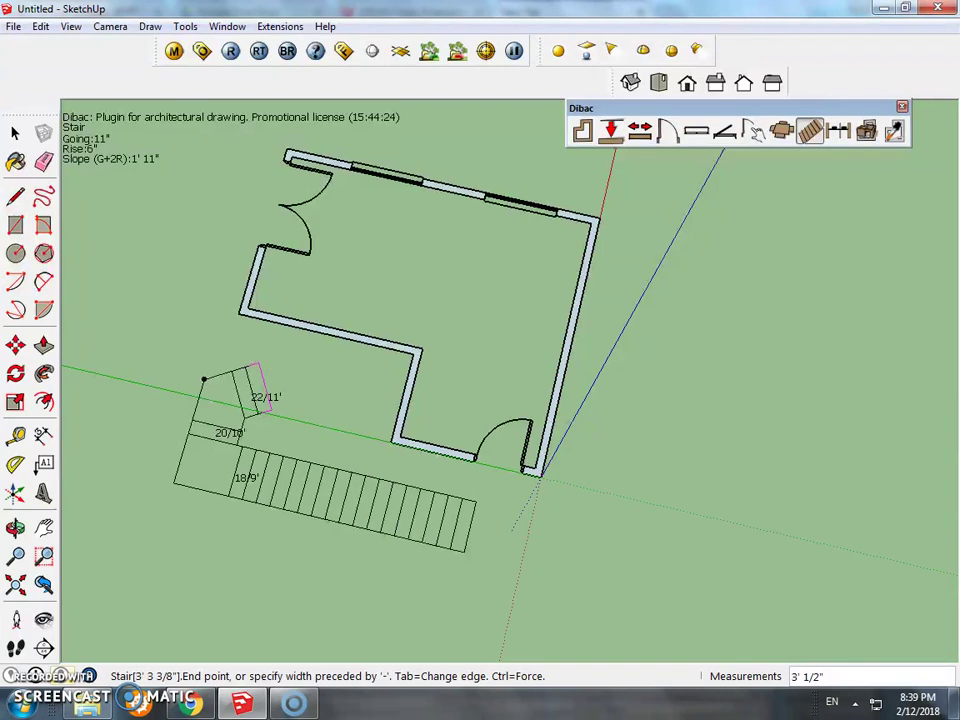
double_click(207, 366)
click(353, 505)
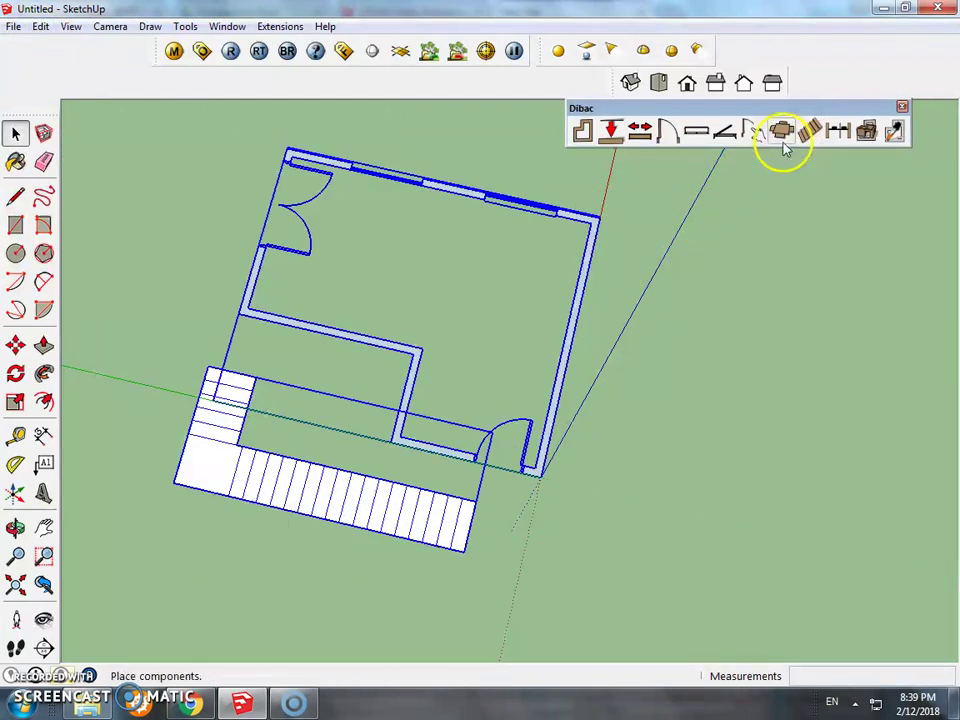
Step: Convert the plan and stair to 3D and orbit to a low side view
click(862, 138)
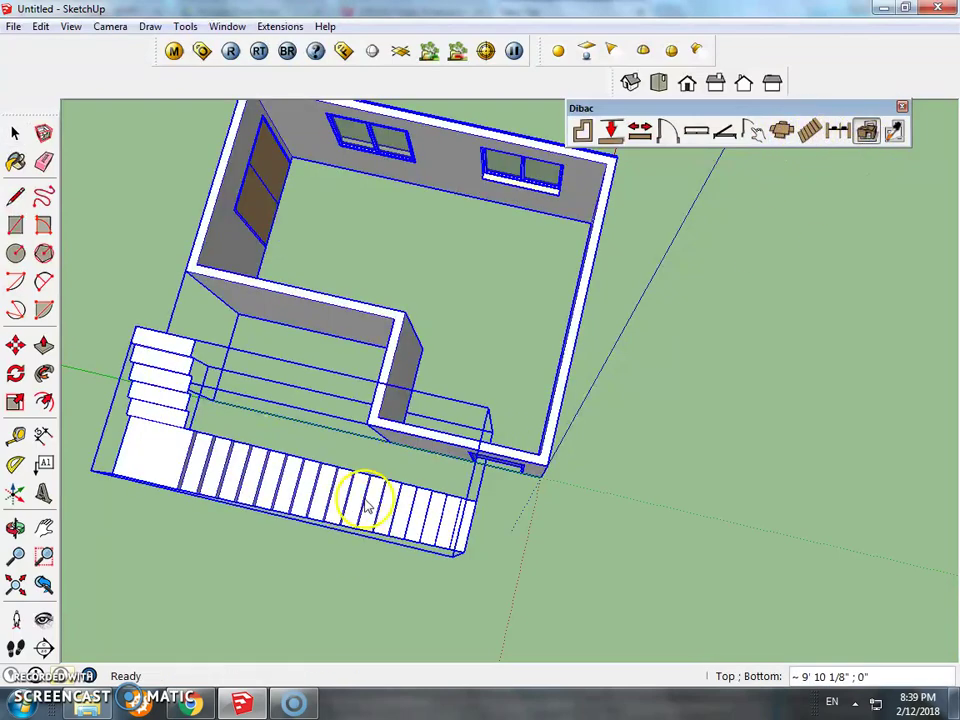
middle_drag(364, 497, 461, 306)
mouse_move(397, 536)
middle_down()
mouse_move(549, 258)
mouse_move(499, 390)
mouse_move(615, 336)
mouse_move(699, 321)
mouse_move(690, 343)
middle_up()
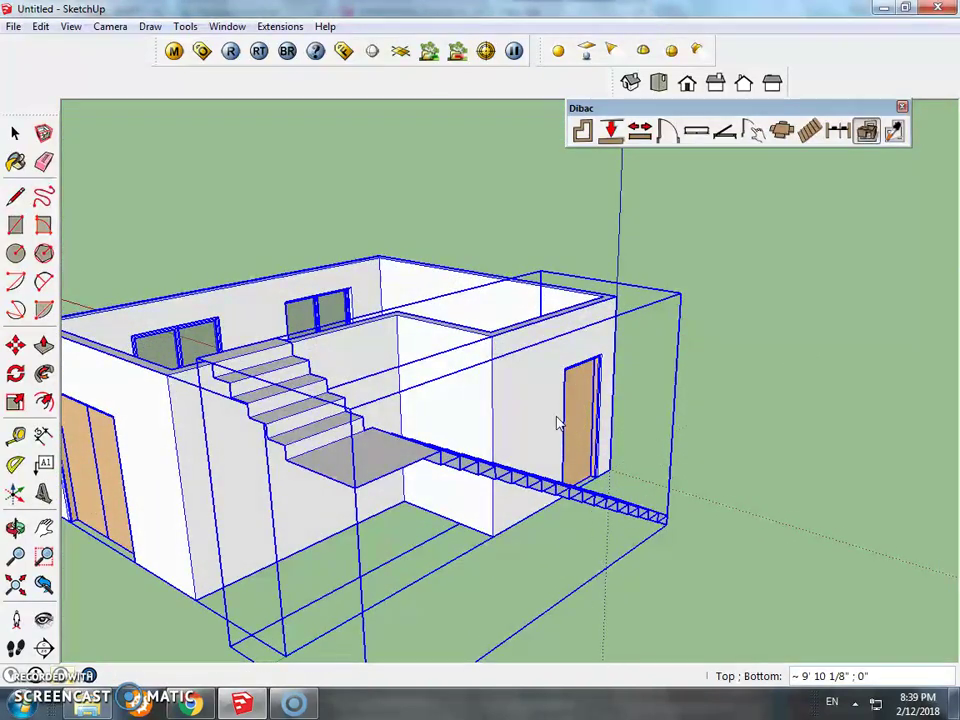
click(71, 26)
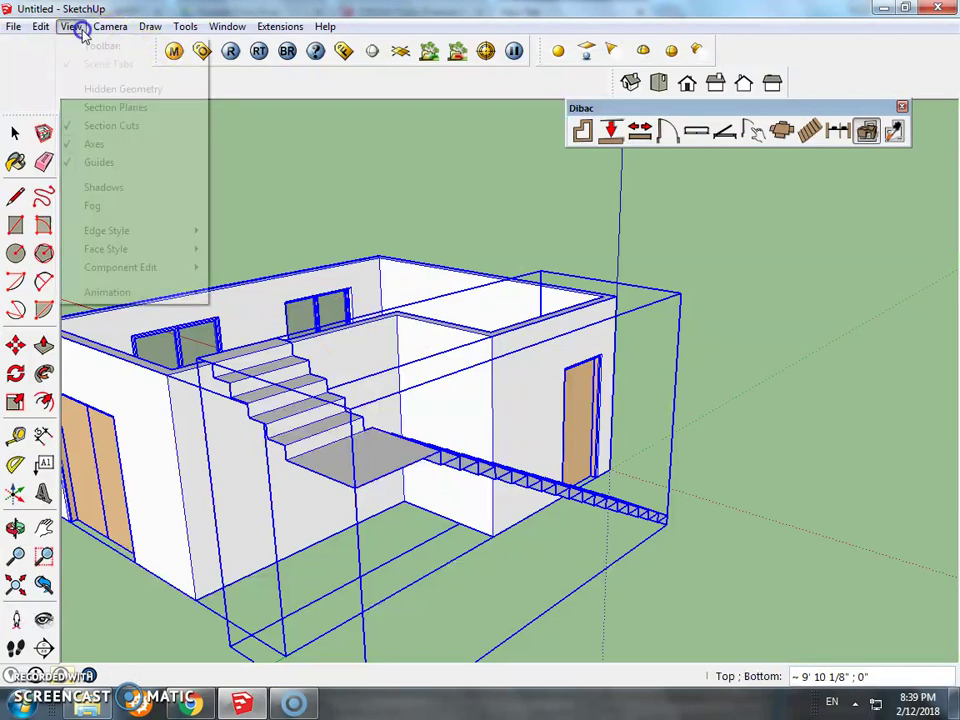